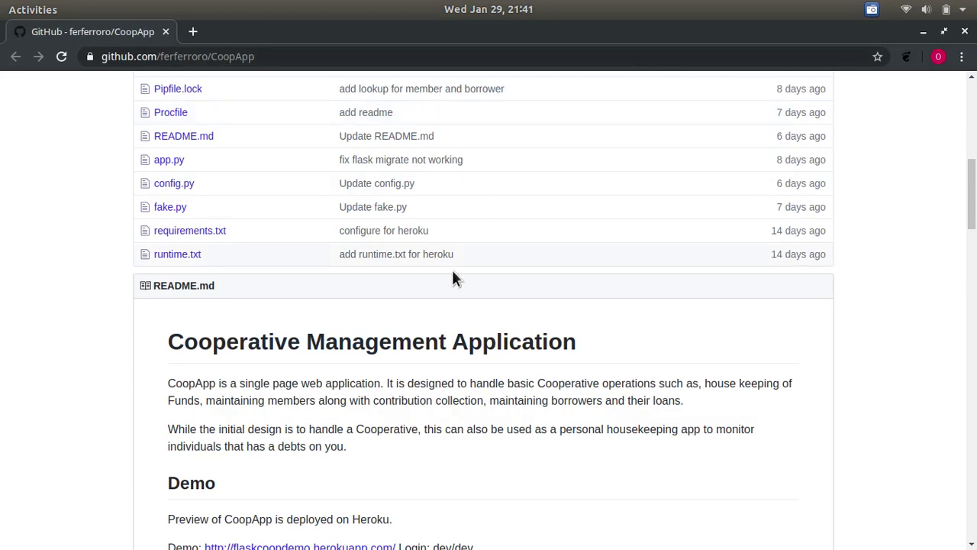
- Scroll through the GitHub README to find the Heroku demo link
scroll(452, 277, up, 6)
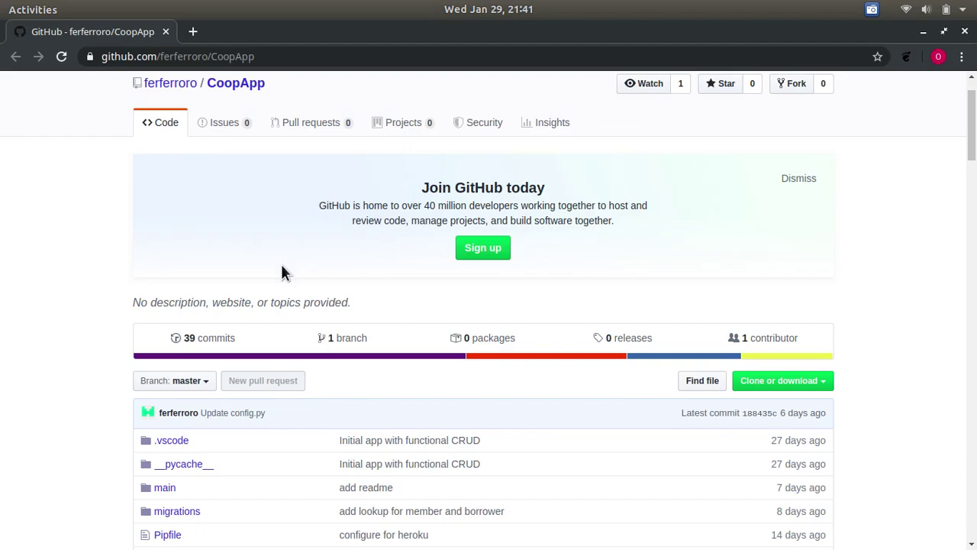
scroll(281, 265, down, 3)
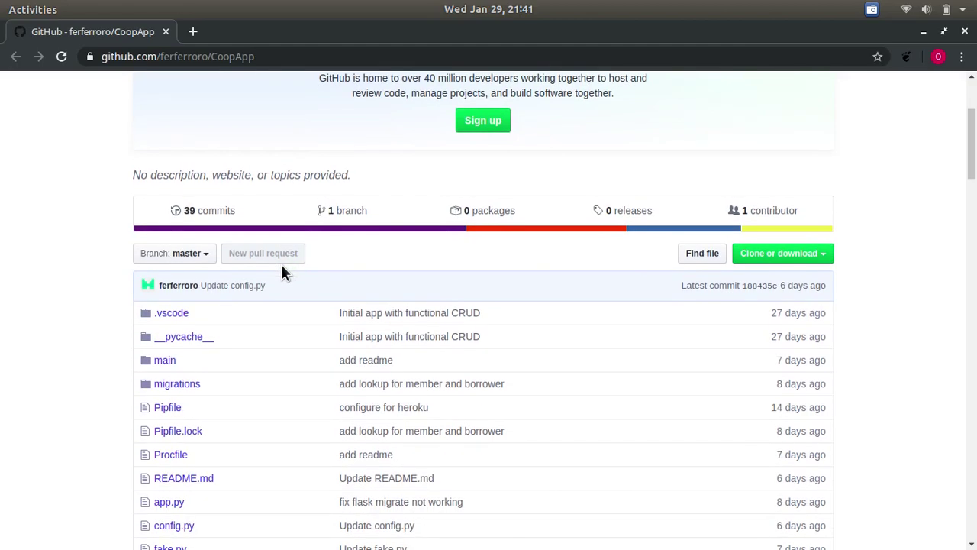
scroll(282, 265, down, 10)
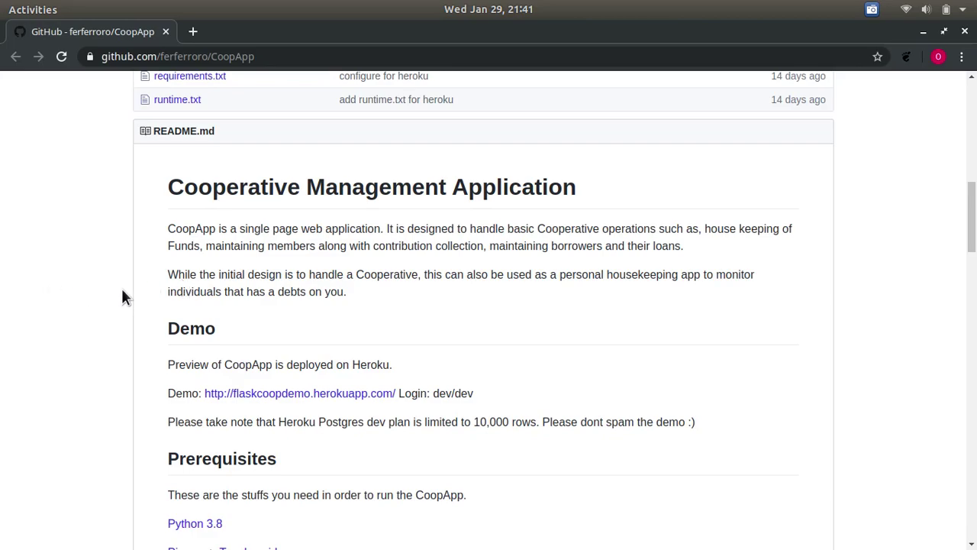
scroll(124, 296, down, 2)
scroll(124, 296, up, 5)
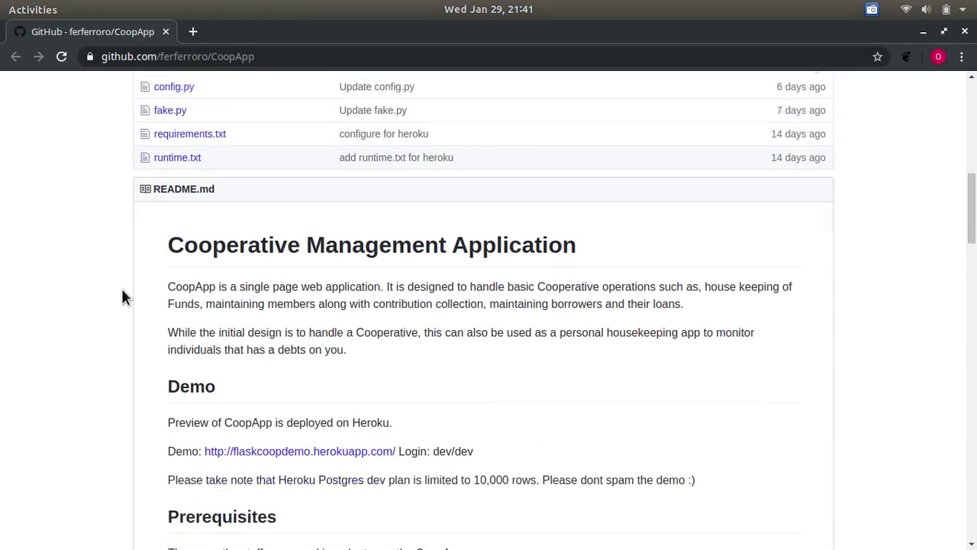
scroll(124, 296, down, 3)
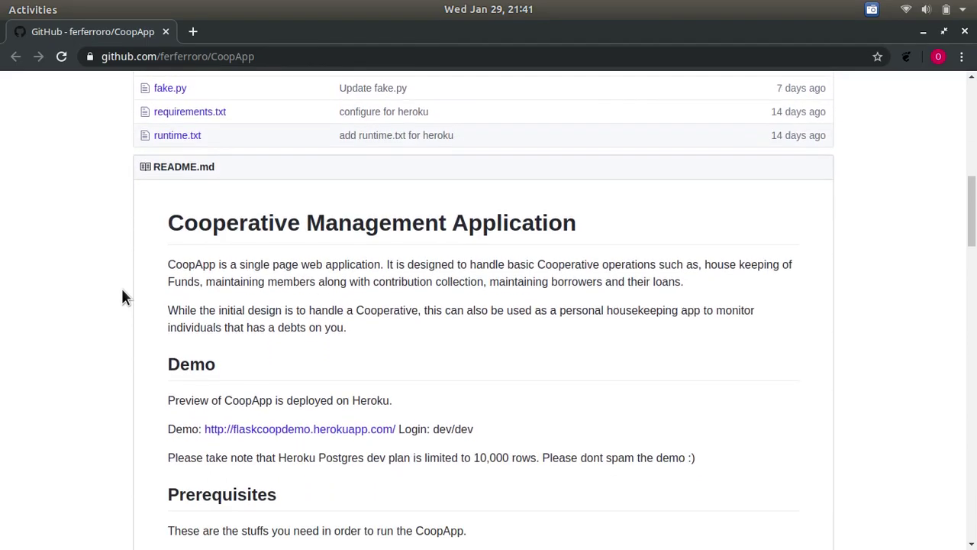
scroll(123, 296, up, 4)
scroll(124, 296, down, 5)
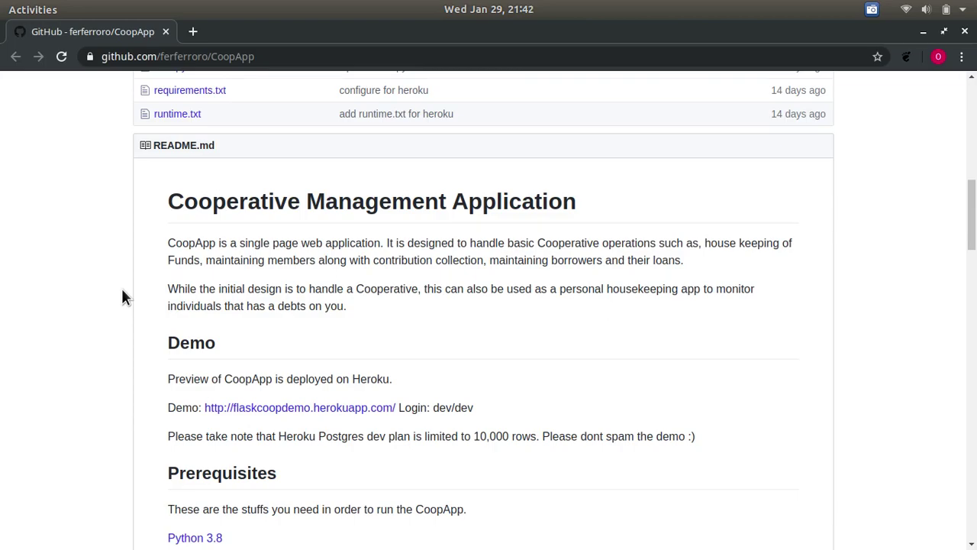
scroll(123, 290, down, 2)
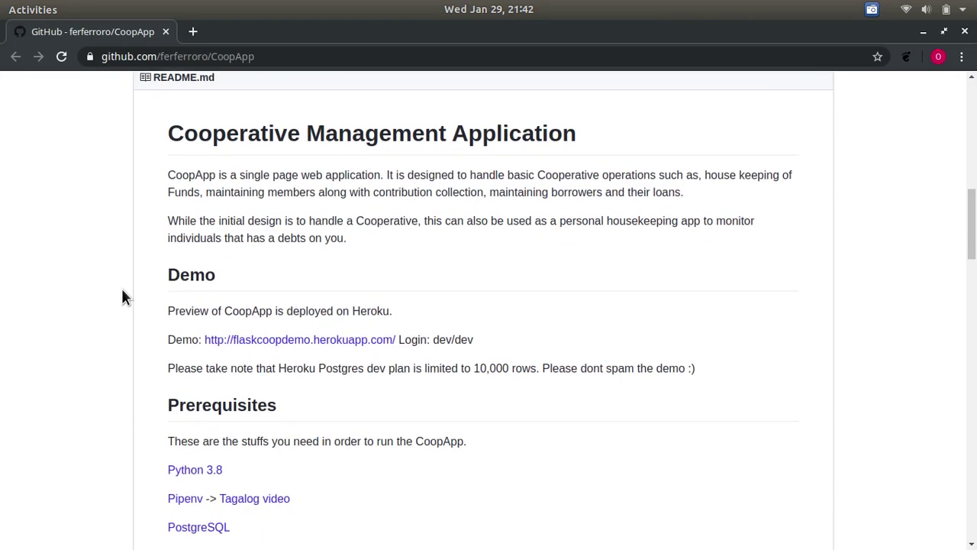
- Open the Heroku demo link in a new tab and switch to the CoopApp tab
right_click(290, 342)
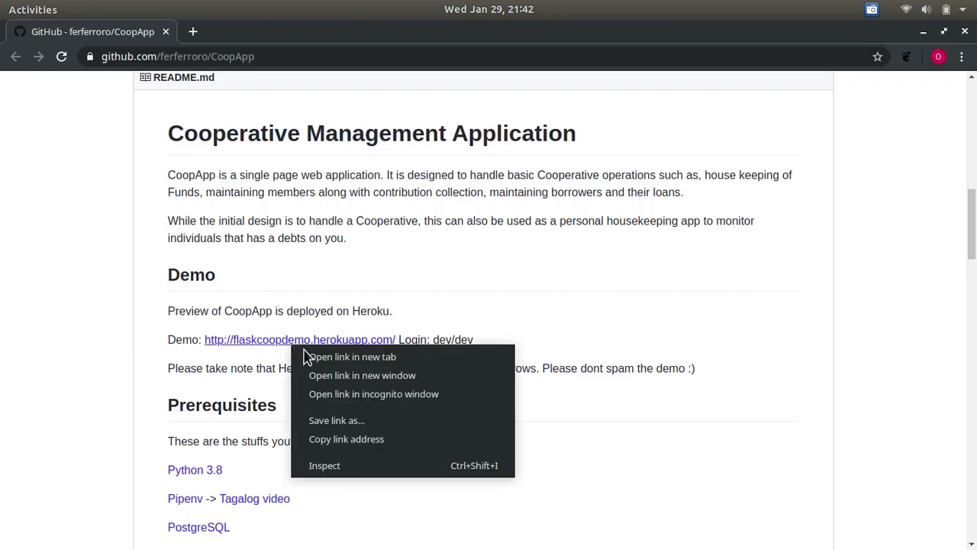
click(330, 357)
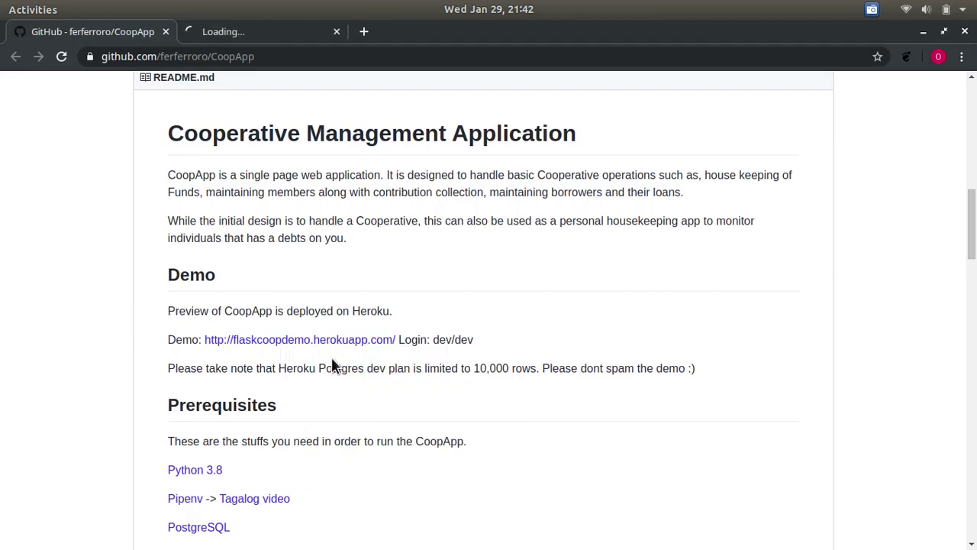
click(258, 32)
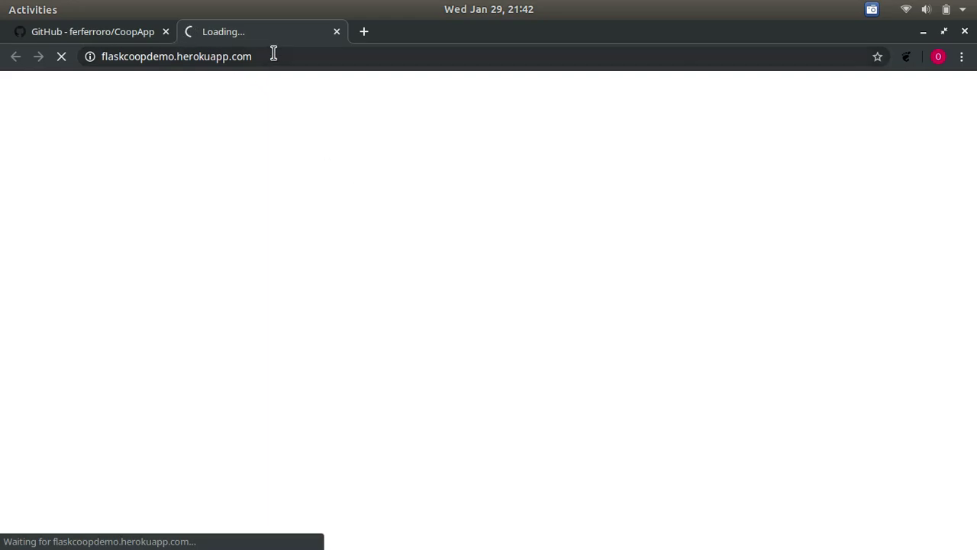
click(92, 34)
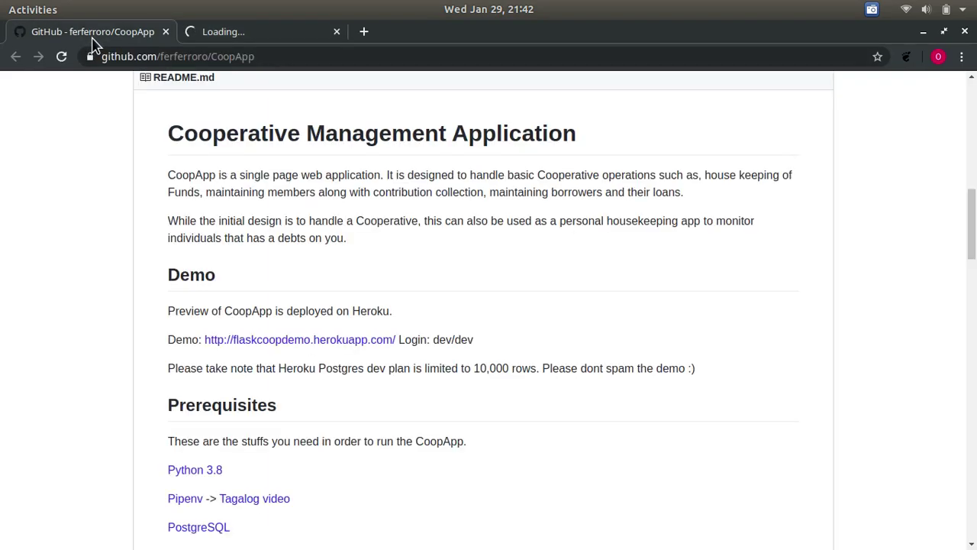
click(252, 35)
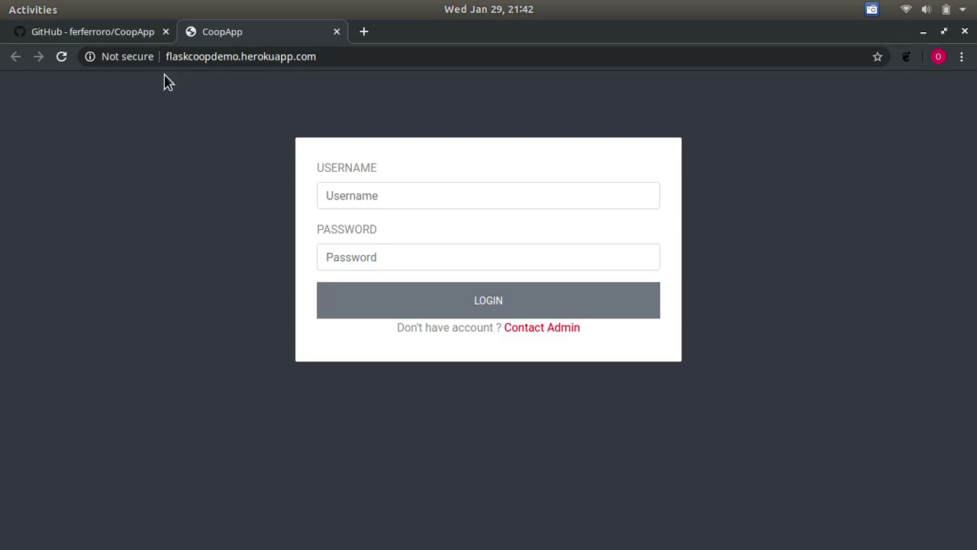
- Sign in to CoopApp with the demo account's username and password
click(377, 194)
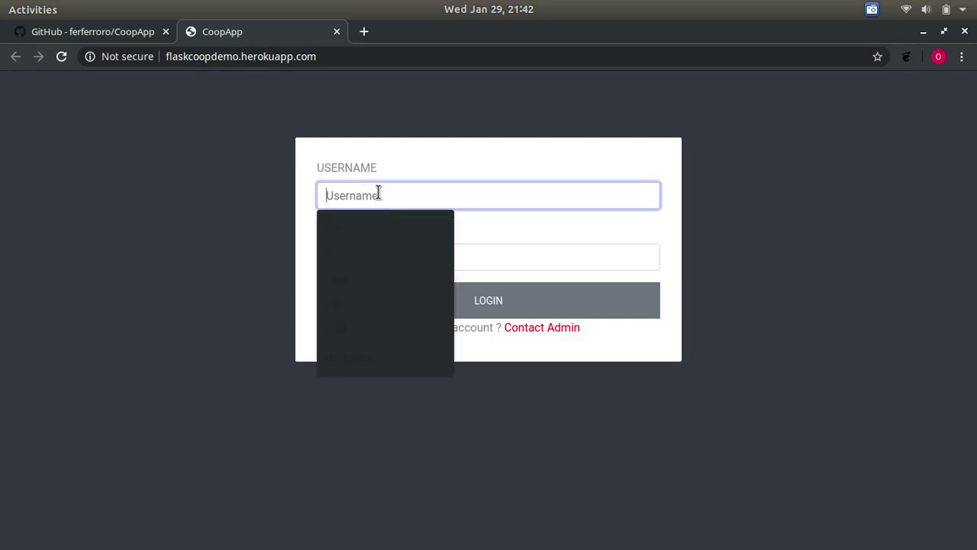
click(821, 238)
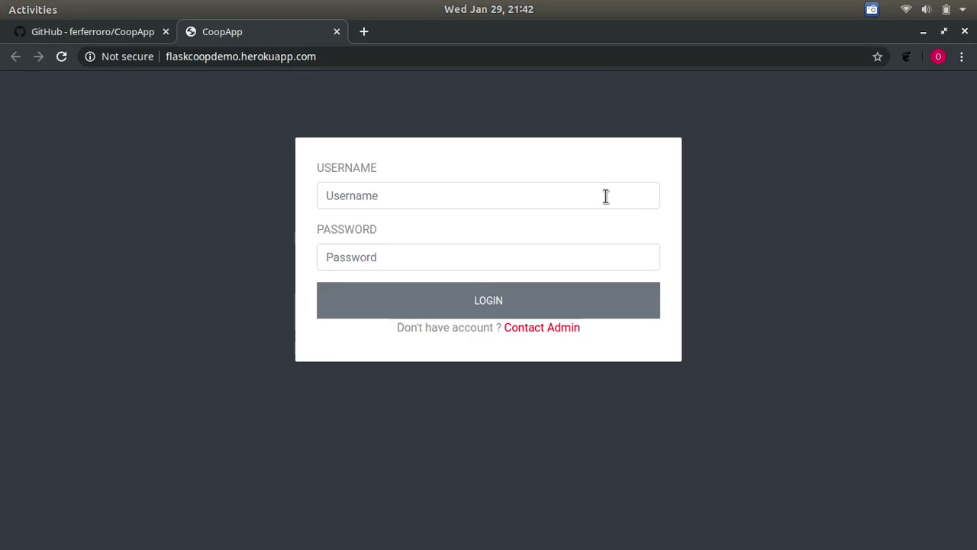
click(513, 200)
text(dev)
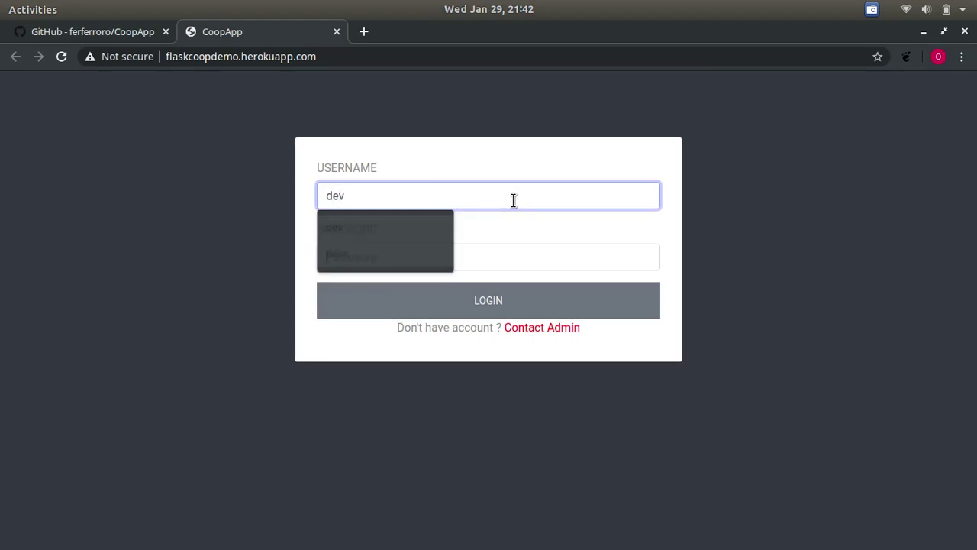
key(Tab)
text(dev)
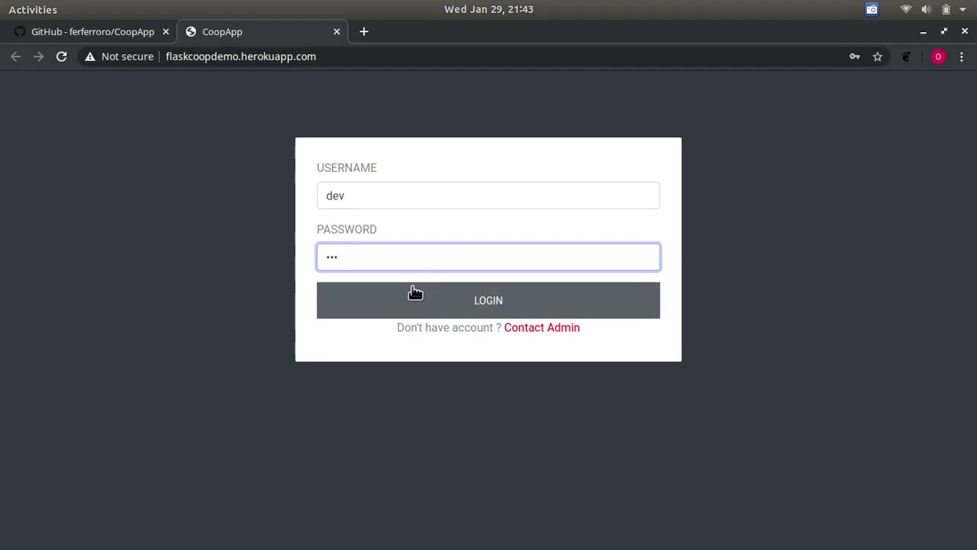
click(384, 318)
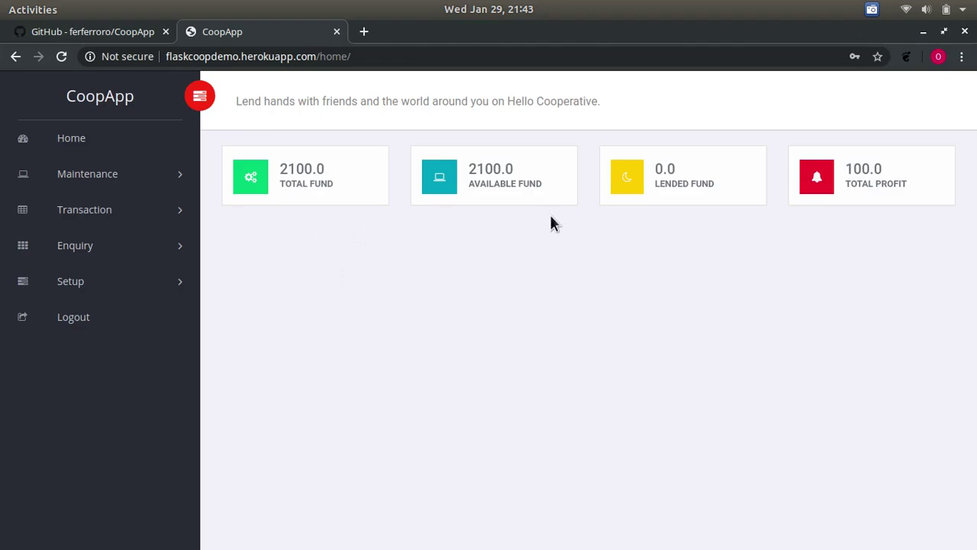
- Drag the browser window to fill the screen while the home dashboard loads
drag(603, 31, 582, 6)
- Replace the company address under Maintenance > Company with the new address and save
click(80, 183)
click(86, 213)
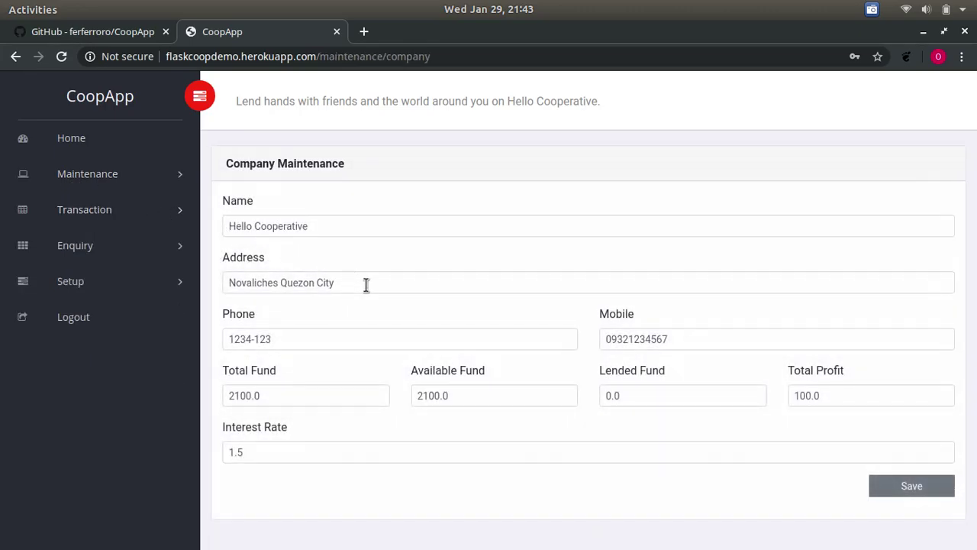
drag(365, 283, 225, 275)
text(Phil)
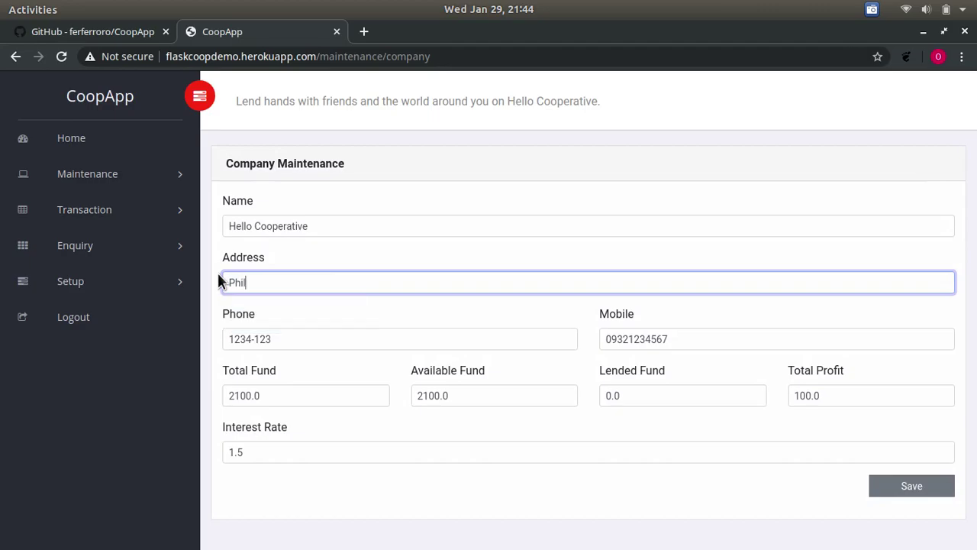
text(ippines)
click(911, 487)
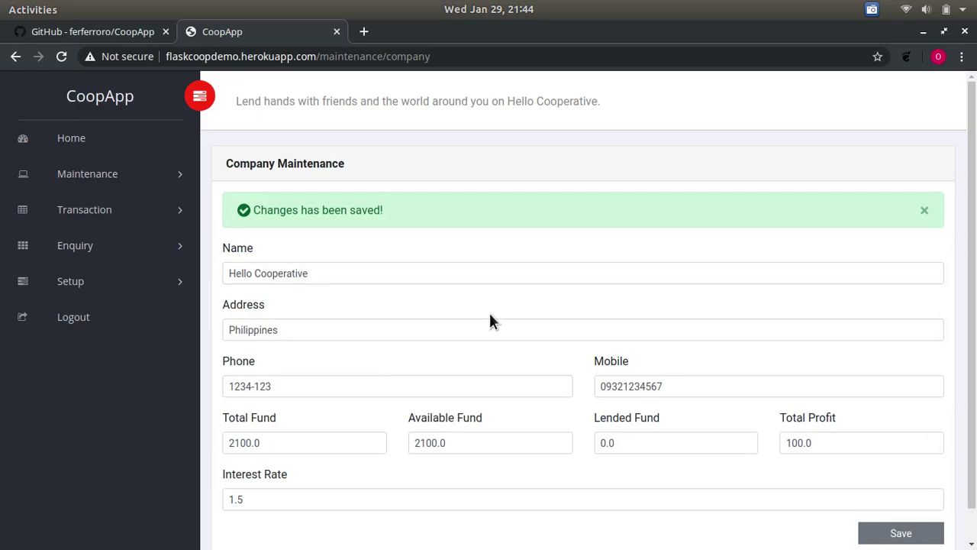
scroll(491, 319, down, 1)
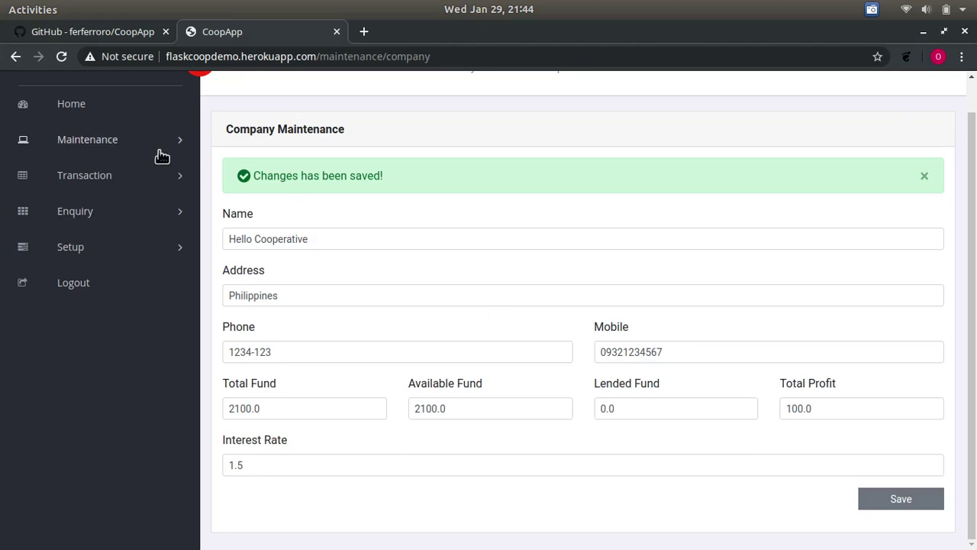
- Start a new member from the member list and enter the member's first and last name
click(121, 140)
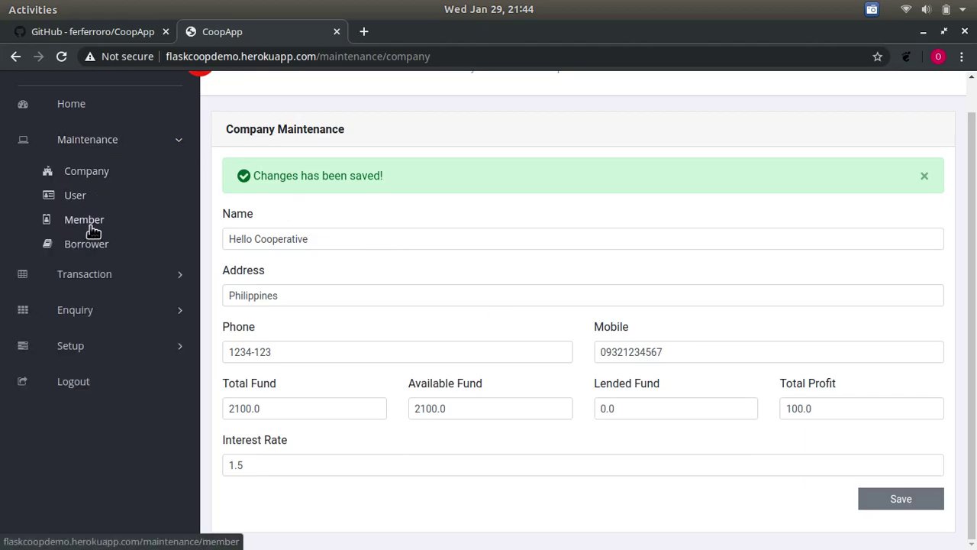
click(90, 222)
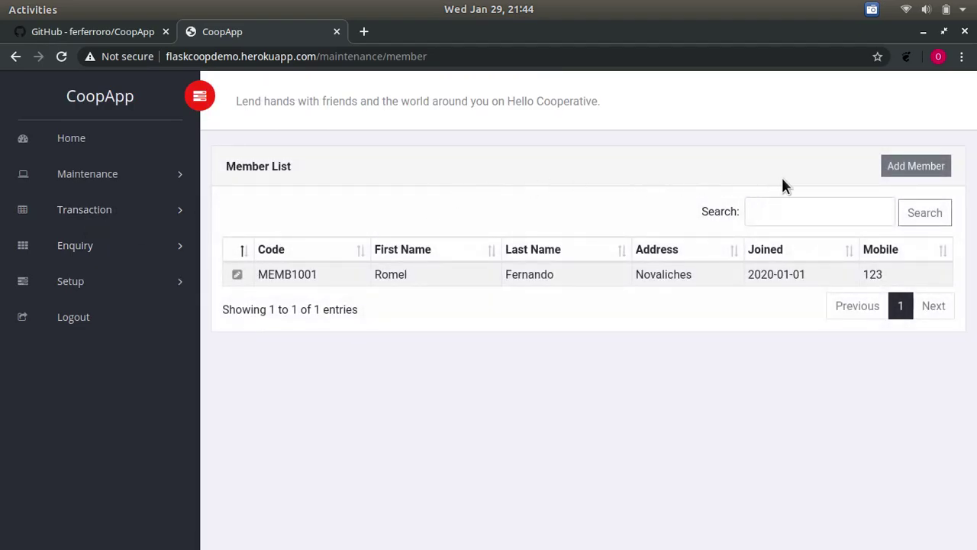
click(917, 170)
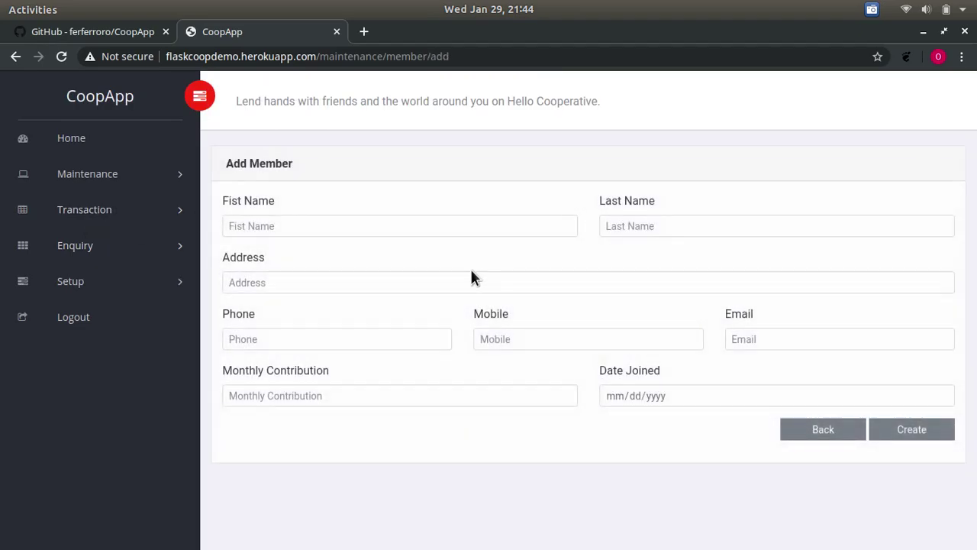
click(370, 229)
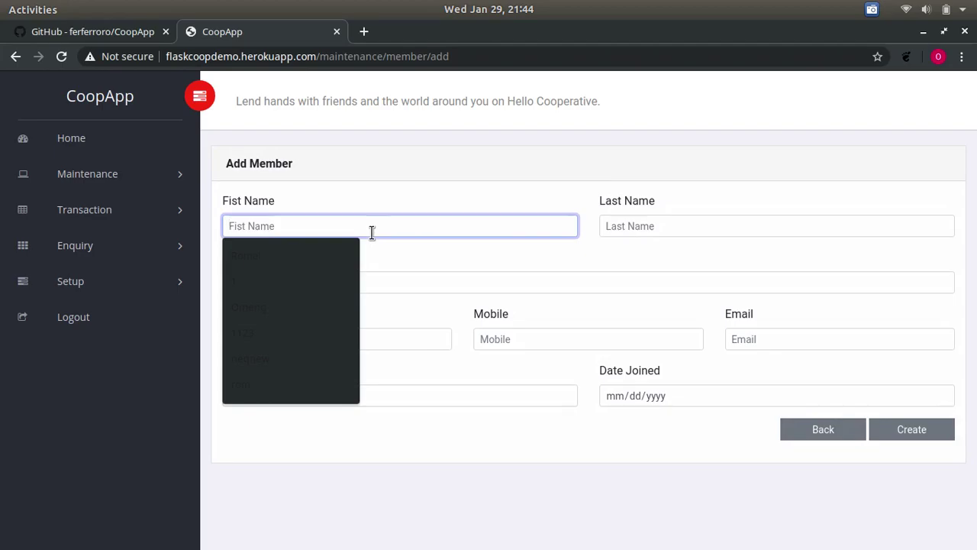
key(Tab)
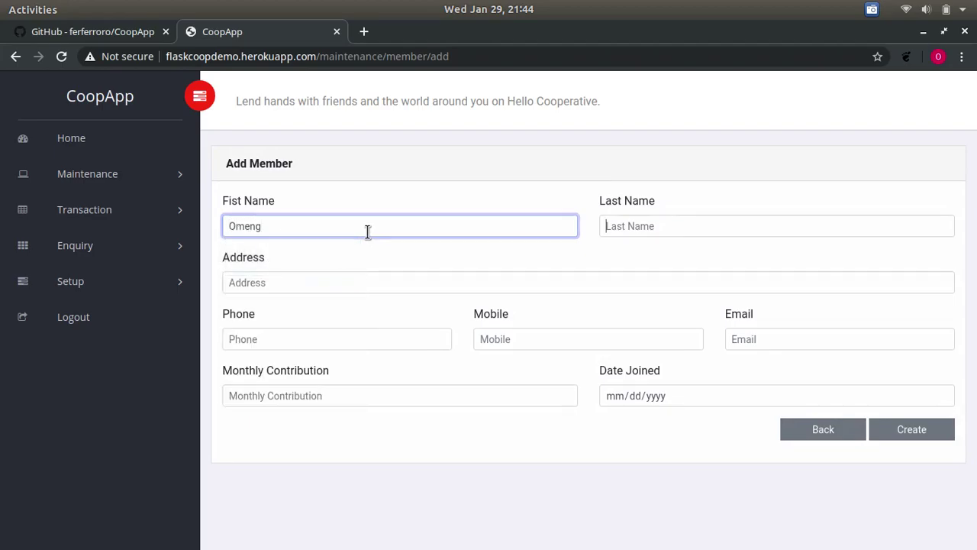
key(Tab)
click(654, 226)
key(BackSpace)
key(BackSpace)
key(BackSpace)
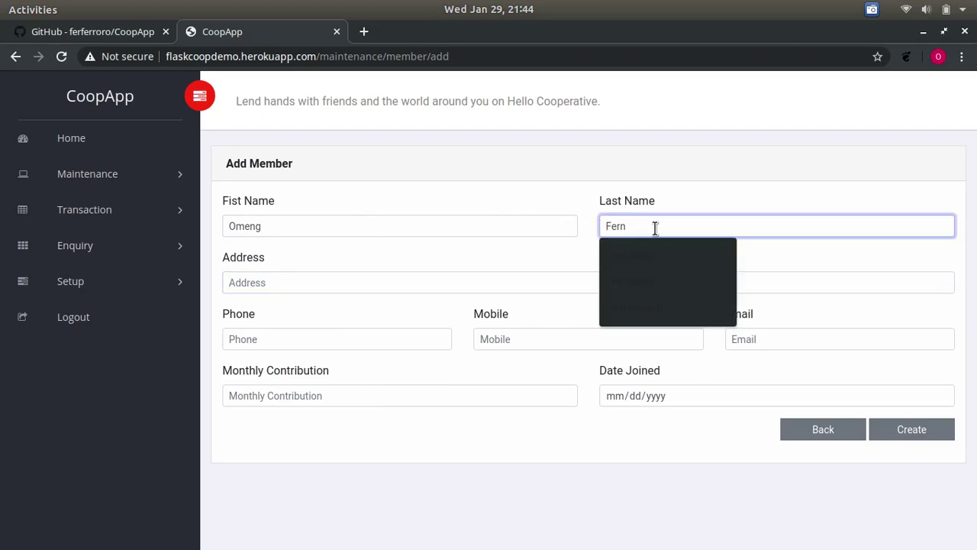
text(ando)
key(Tab)
- Fill in the member's address, phone number, mobile number and e-mail
text(Ea)
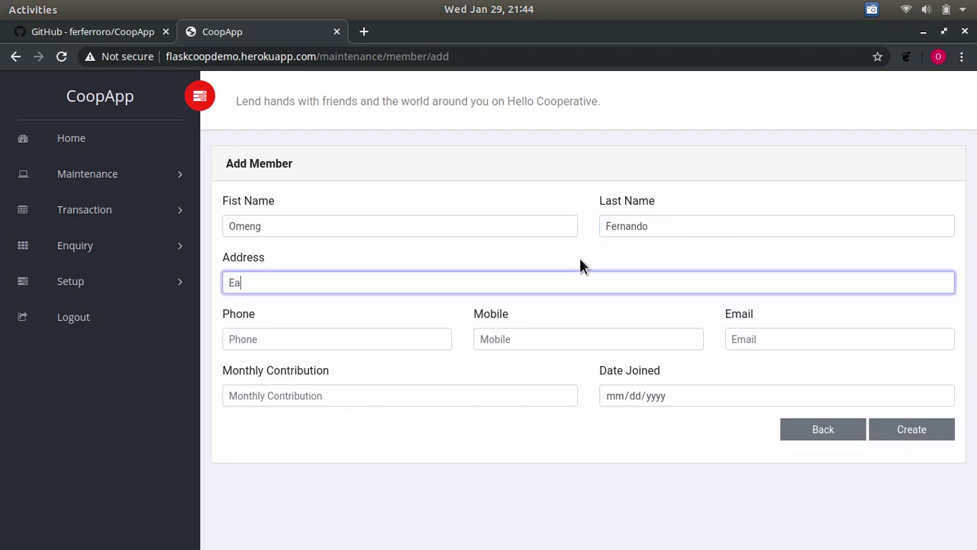
text(rt)
key(Tab)
click(534, 275)
key(Right)
key(Right)
text(h)
click(330, 339)
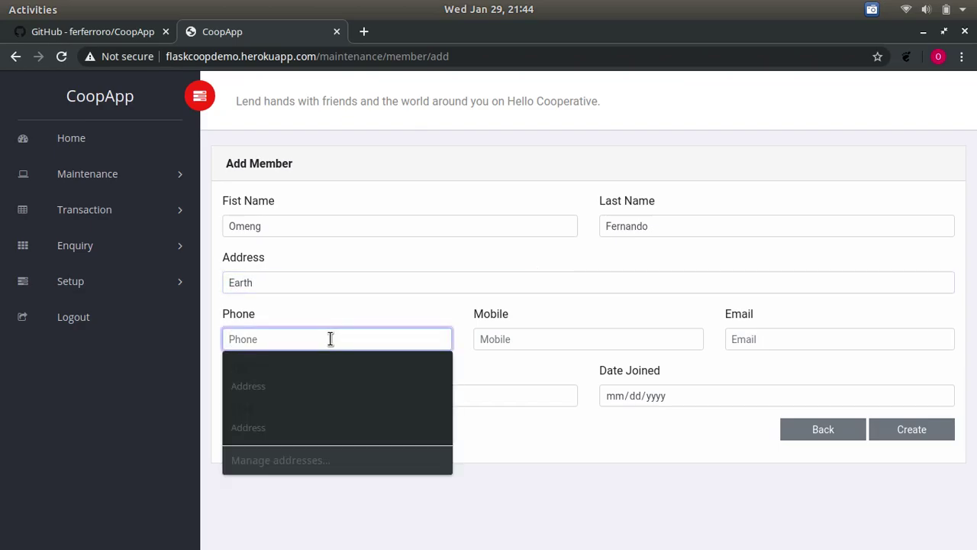
text(123)
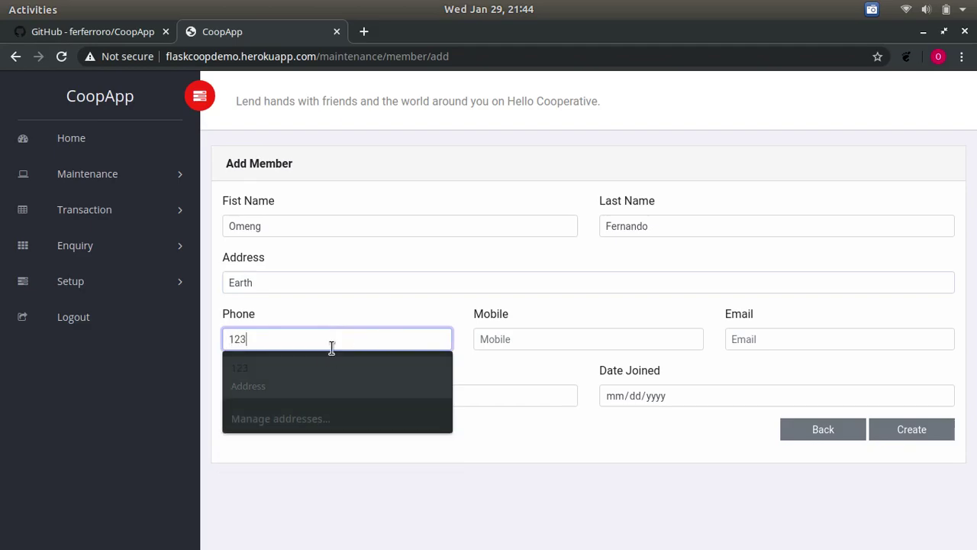
click(537, 339)
text(123)
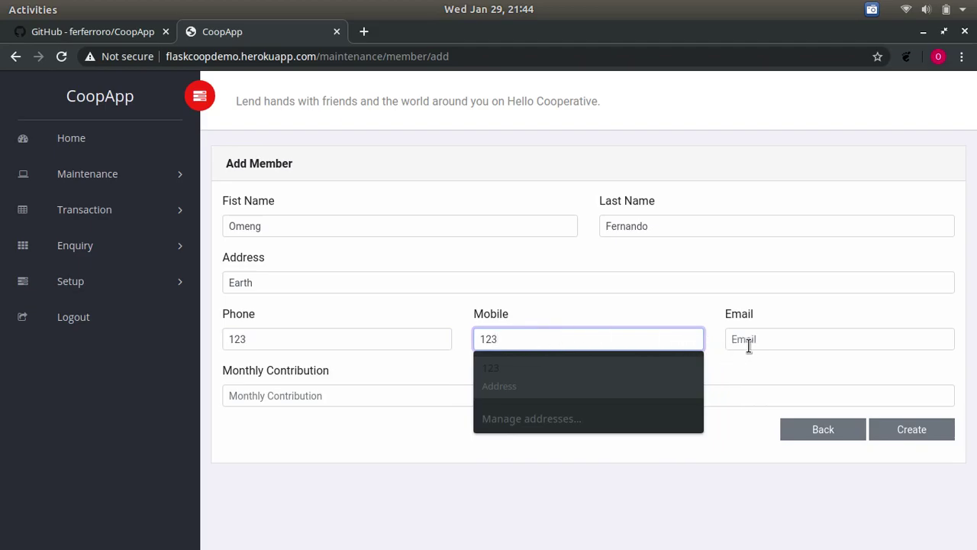
click(751, 344)
text(123)
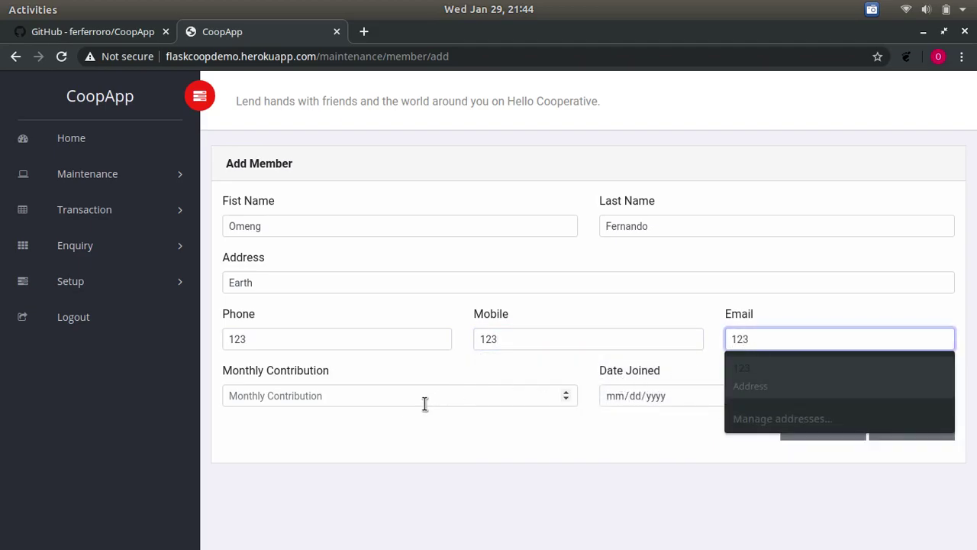
click(407, 413)
- Set monthly contribution 2000 and date joined 01/01/2020, then create the member
click(458, 392)
text(2000)
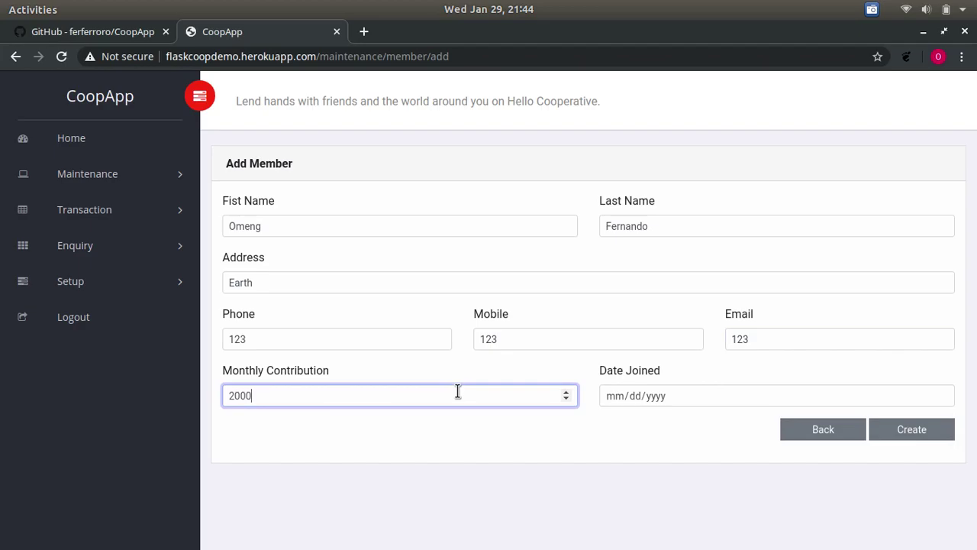
key(Tab)
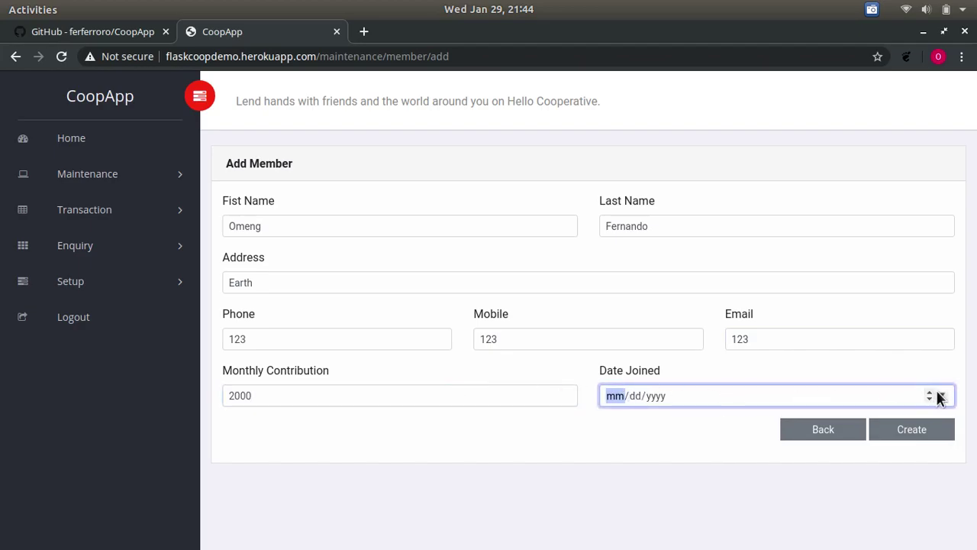
click(941, 395)
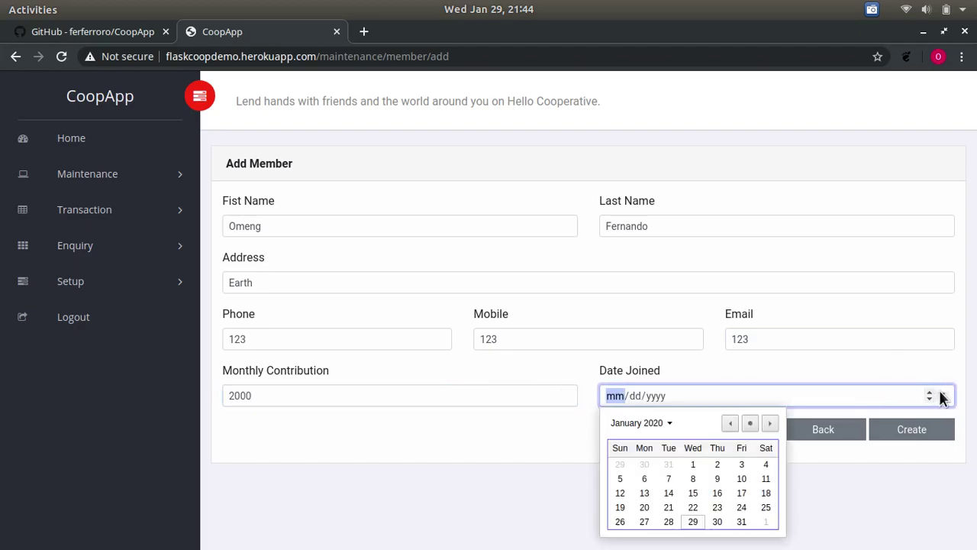
click(684, 463)
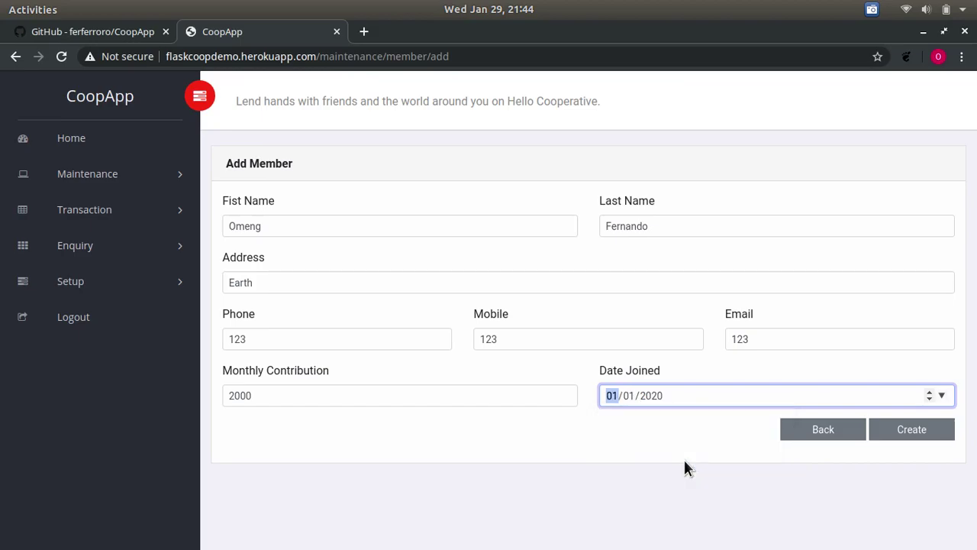
click(904, 432)
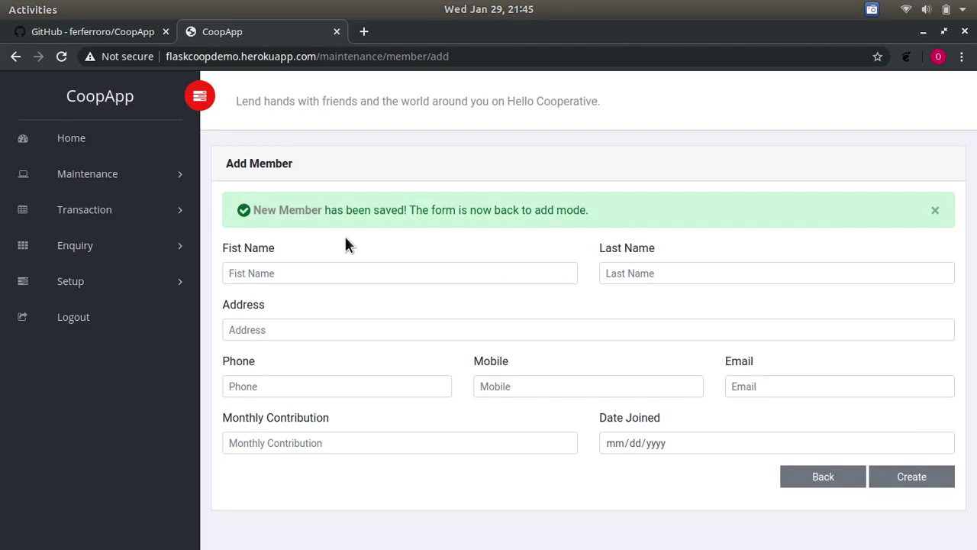
- Start a new contribution and select the newly added member MEMB1002
click(98, 208)
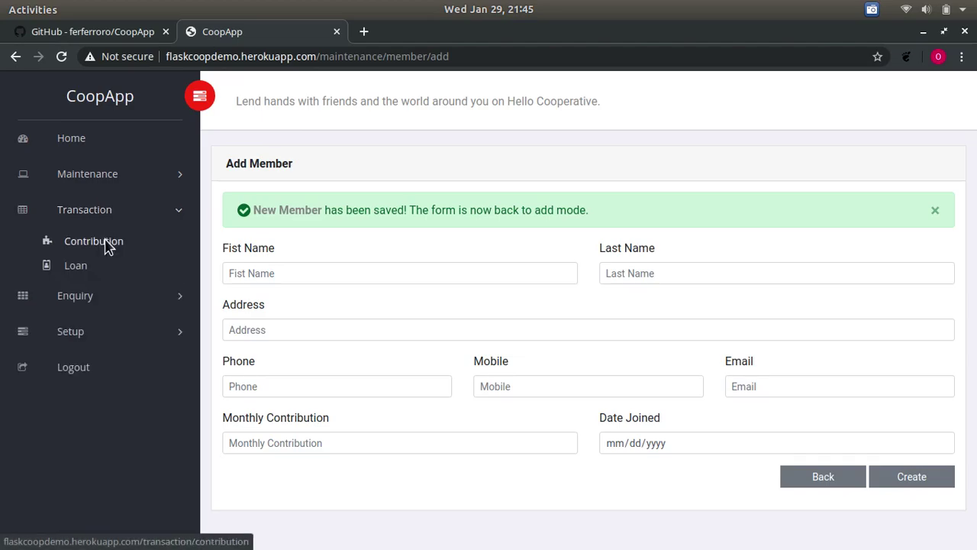
click(107, 242)
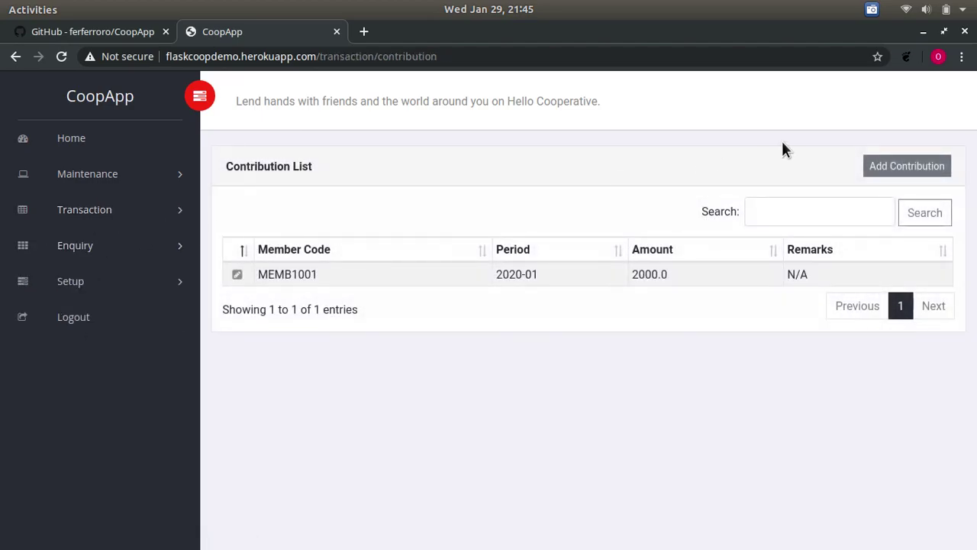
click(913, 164)
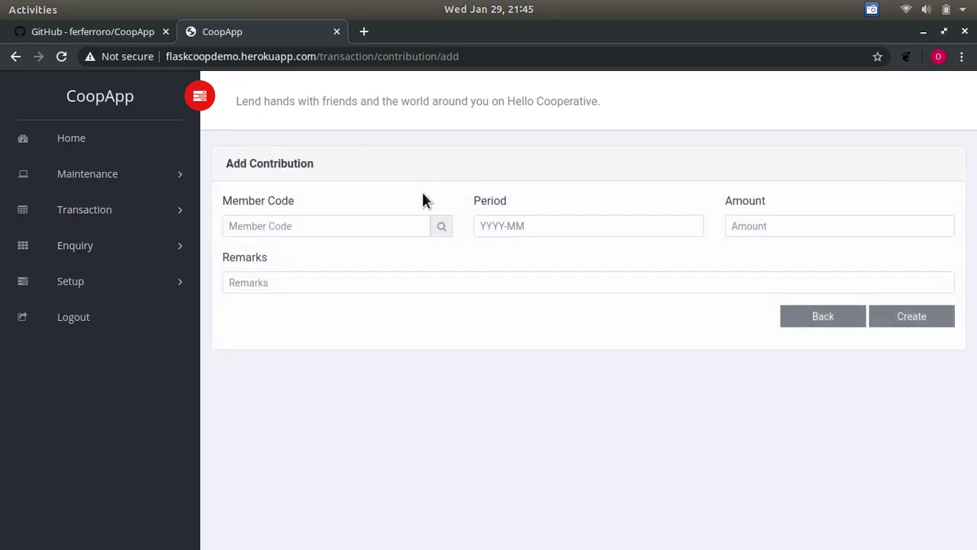
click(443, 227)
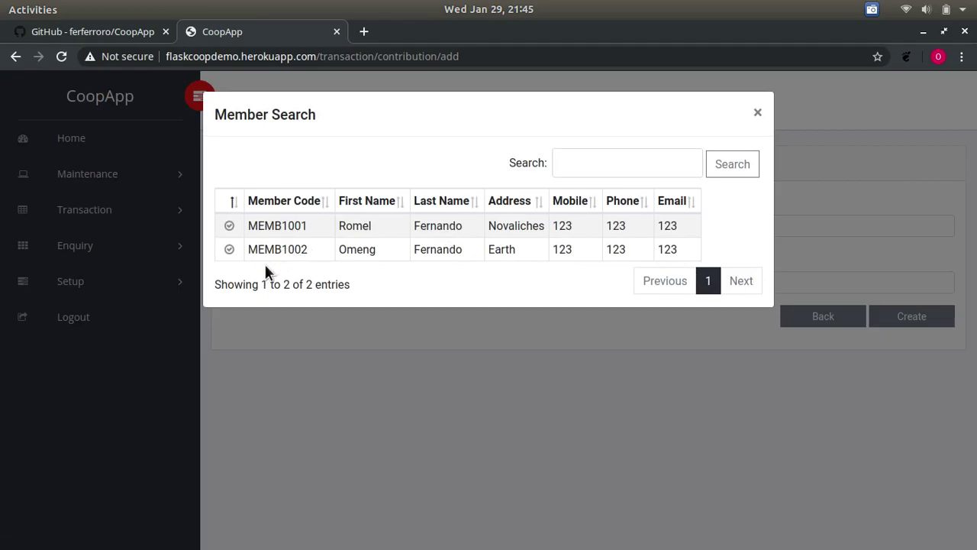
click(229, 249)
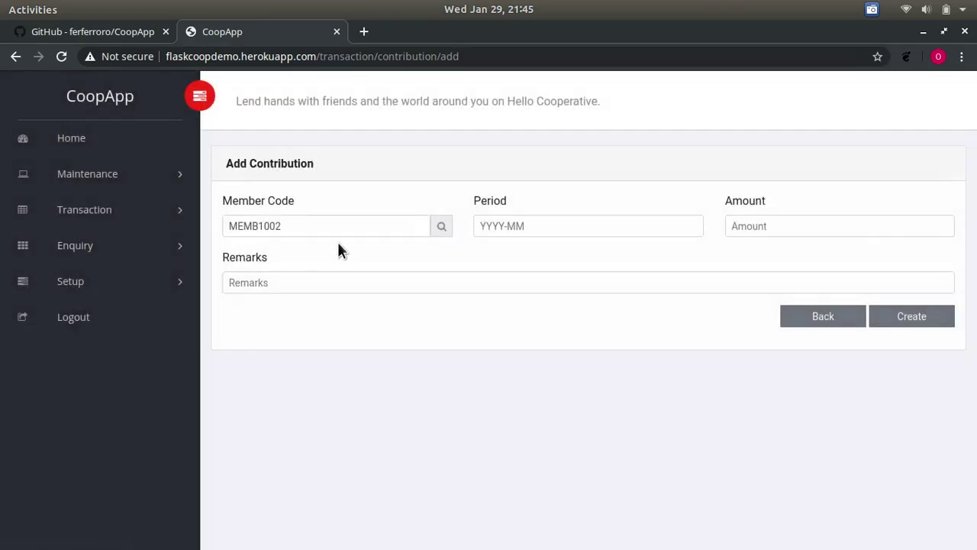
- Enter period 2020-01, amount 2000 and remarks N/A, then create the contribution
click(529, 225)
text(20)
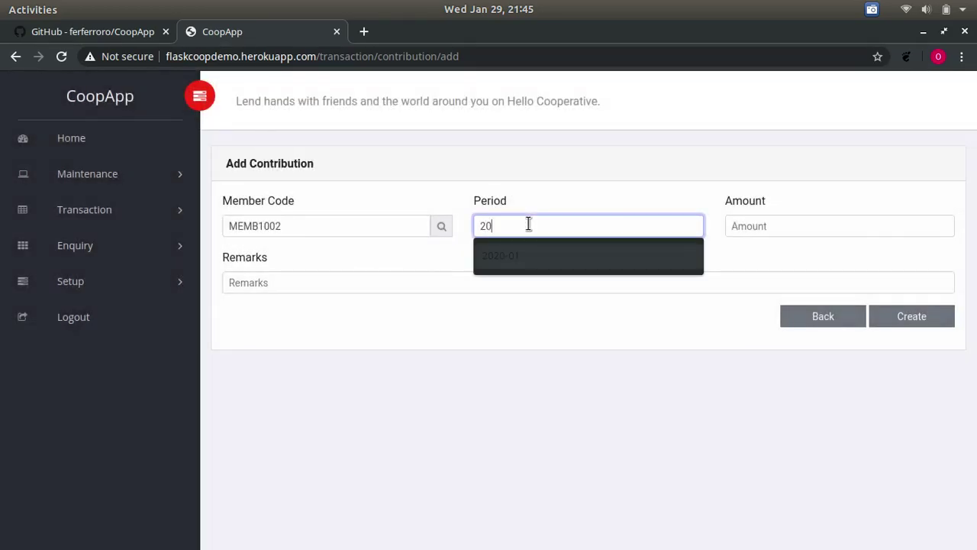
text(20-01)
key(Tab)
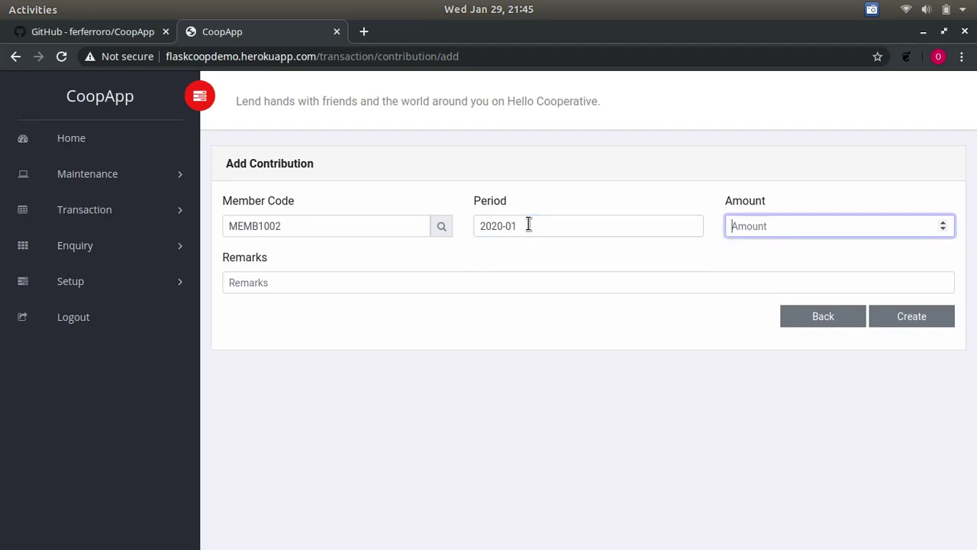
text(2000)
click(411, 282)
text(N/A)
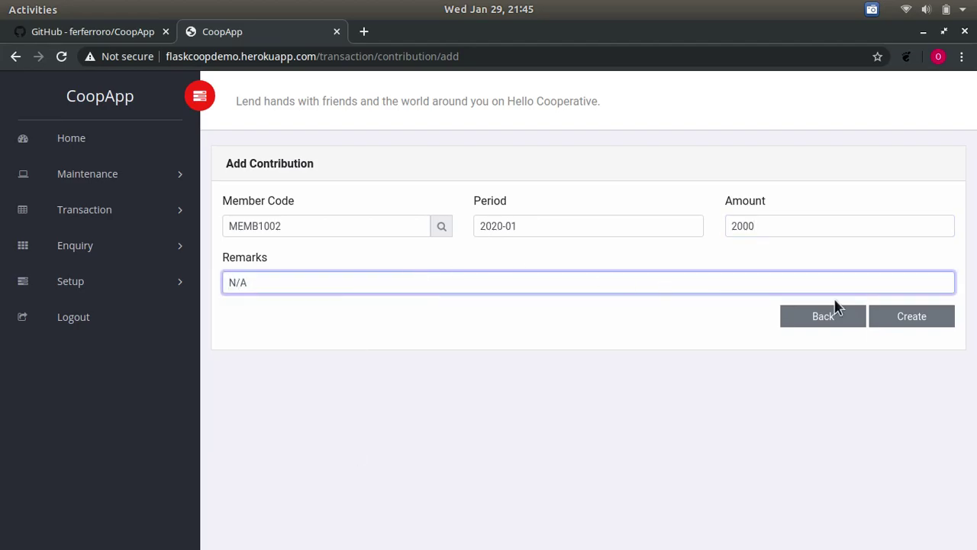
click(943, 319)
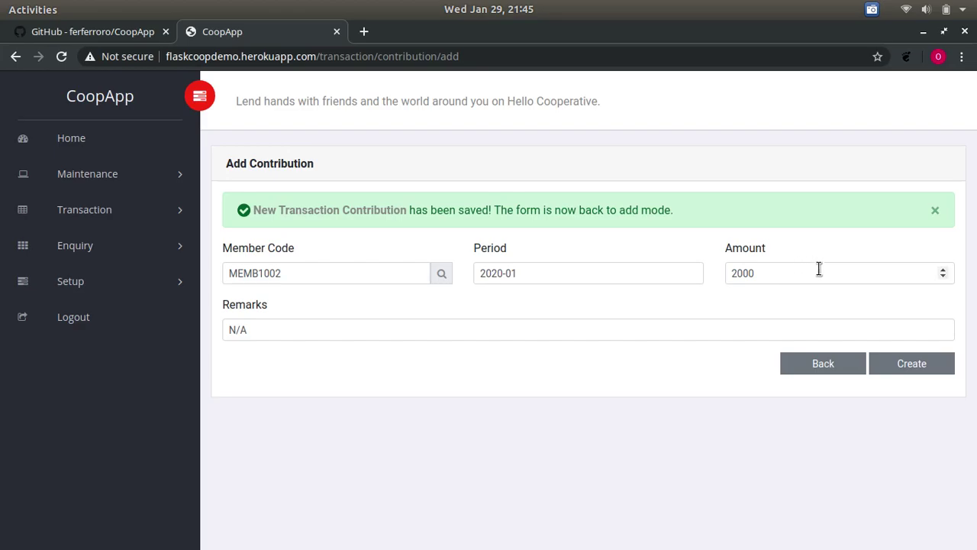
- Open the saved 2020-01 contribution of 2000, approve it, and go back
click(393, 210)
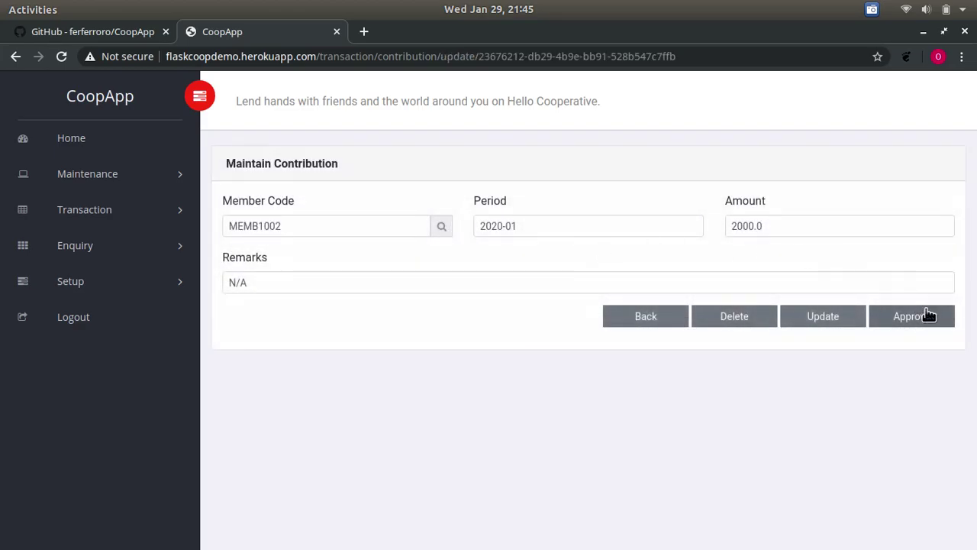
click(926, 317)
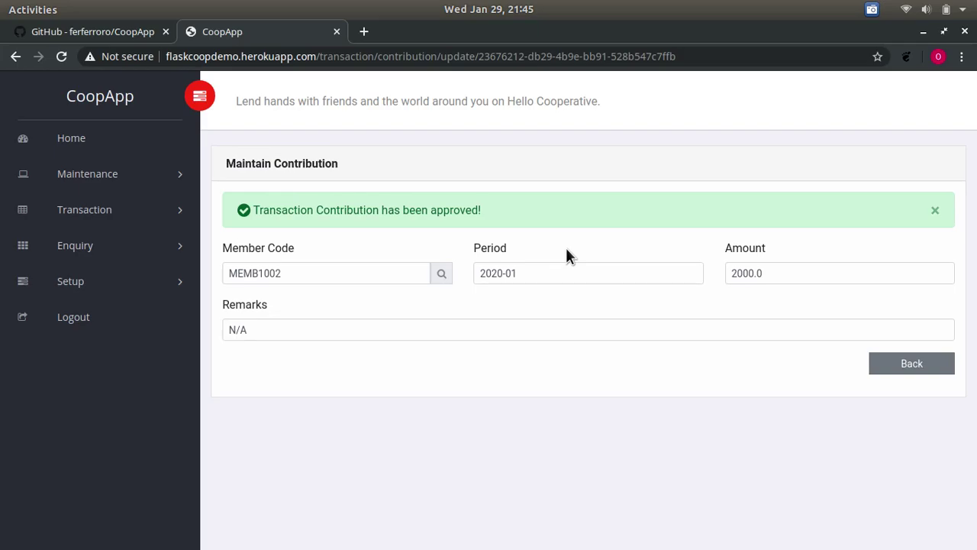
click(899, 372)
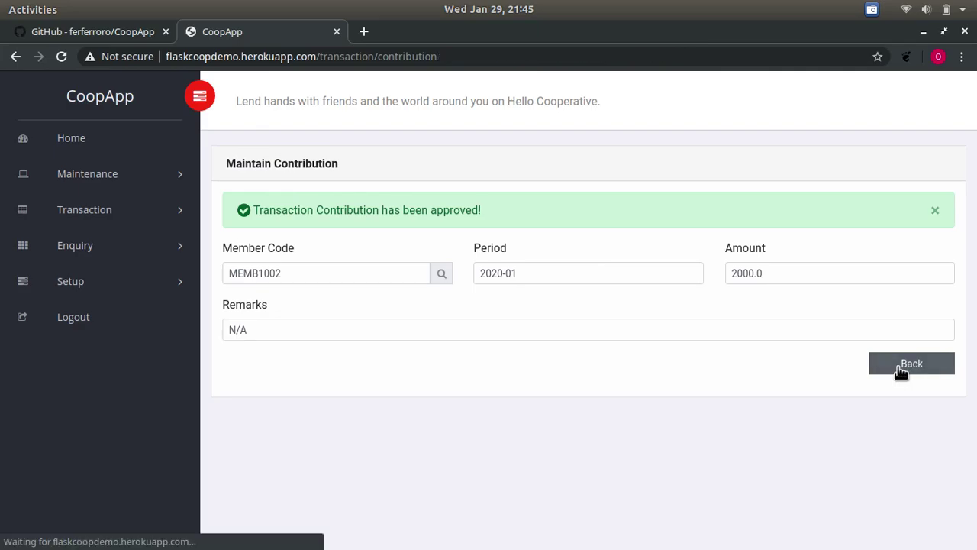
- Open the Borrower List from the Maintenance menu
click(90, 209)
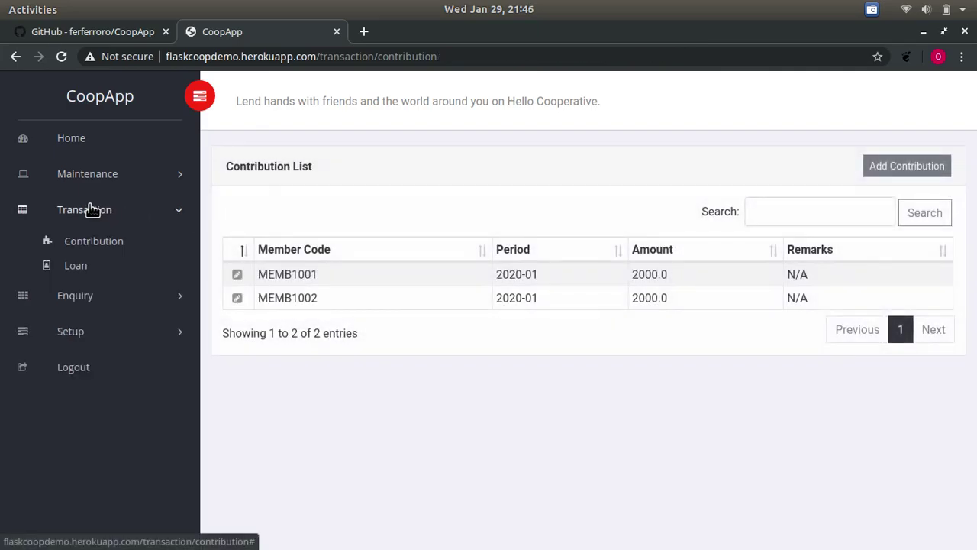
click(53, 175)
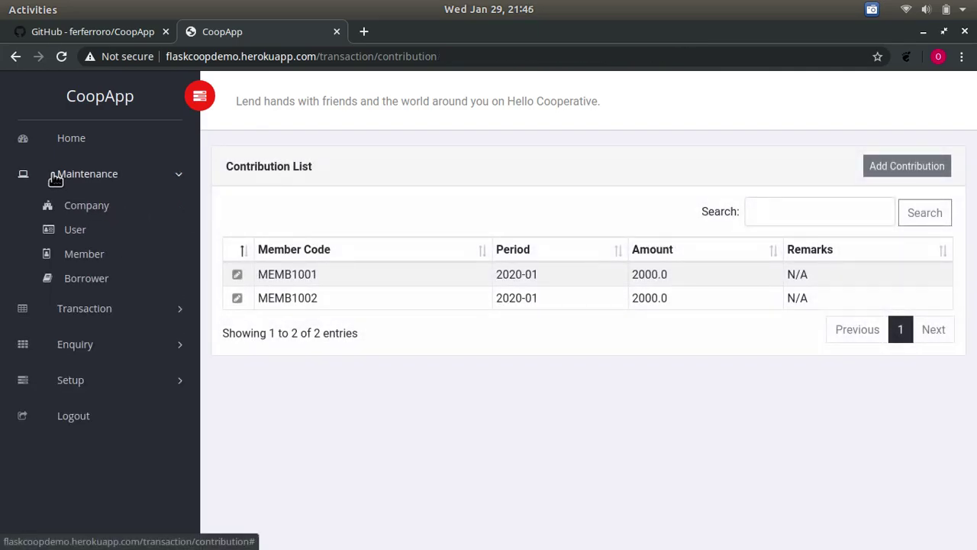
click(99, 289)
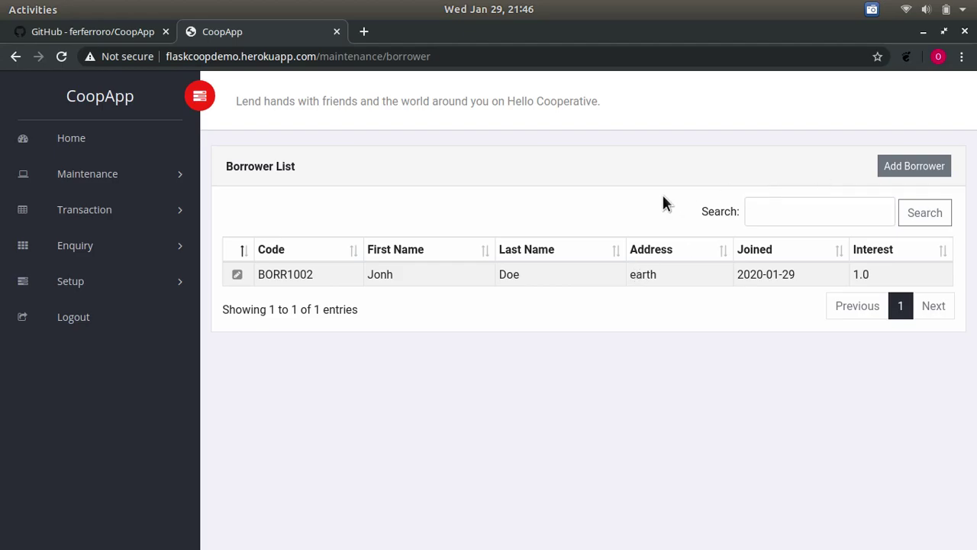
- Start a new borrower and enter the borrower's first name, last name and address
click(892, 164)
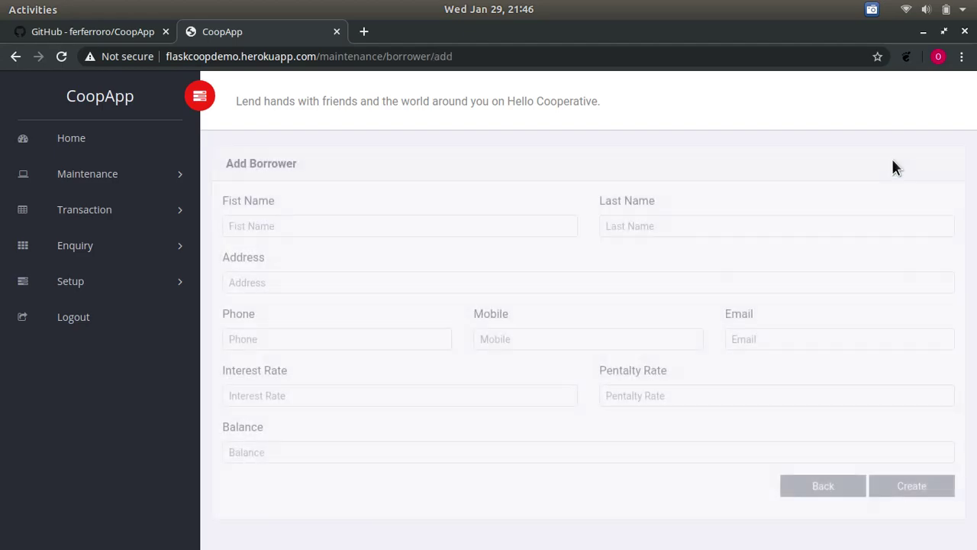
click(270, 219)
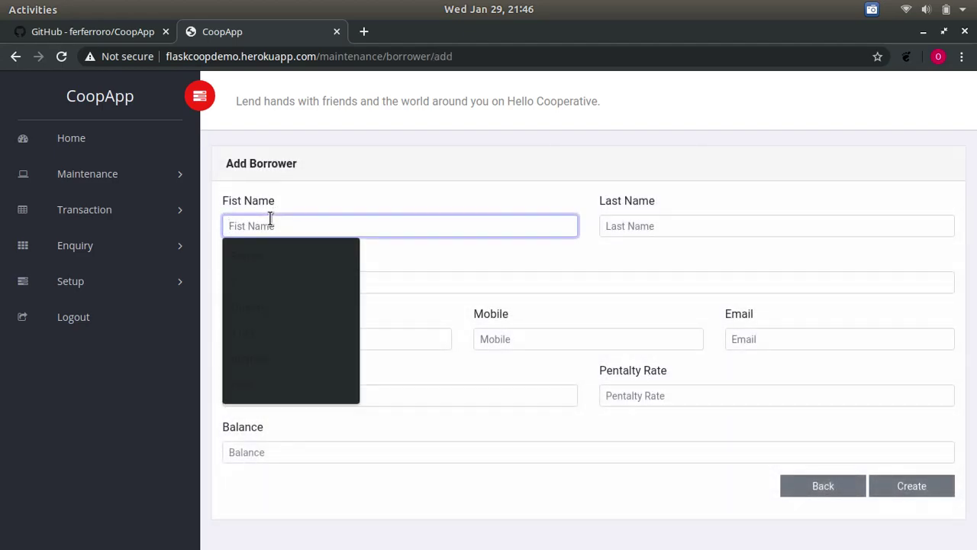
text(Sarah)
key(Tab)
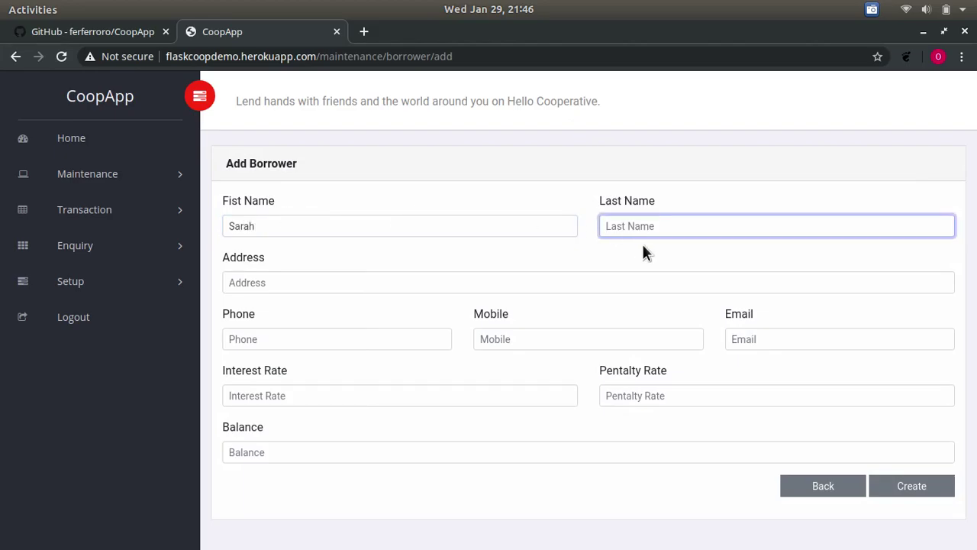
text(Smith)
key(Tab)
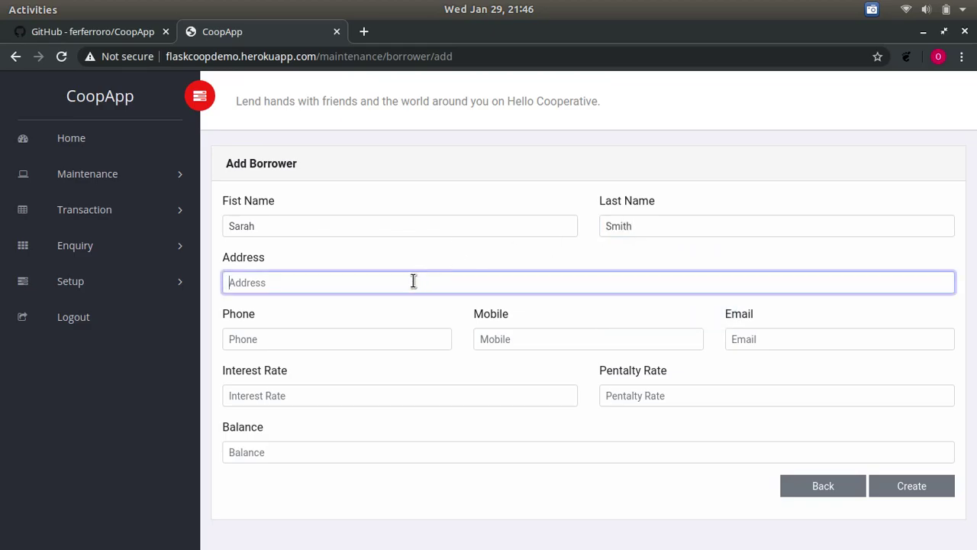
text(Mars)
key(Tab)
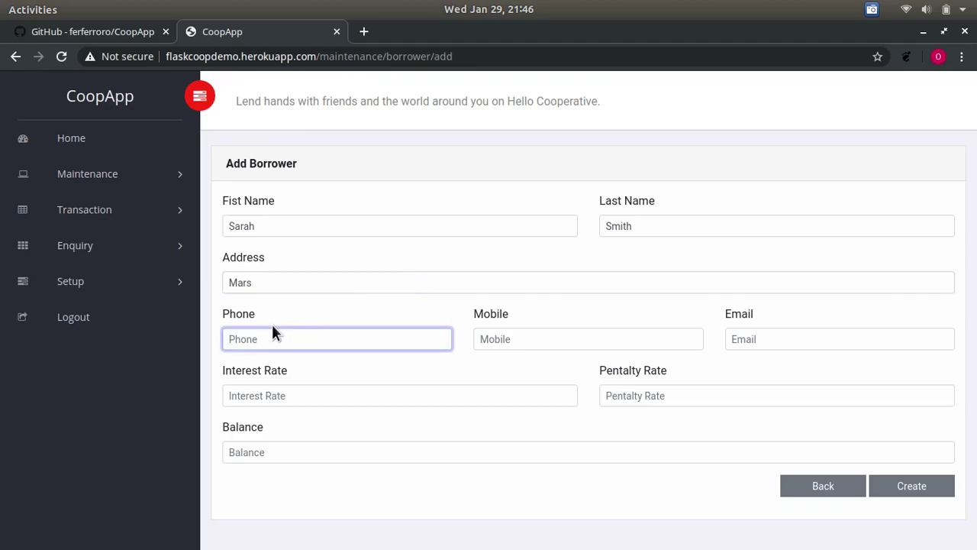
- Fill in the borrower's phone number, mobile number and e-mail
click(270, 336)
text(123)
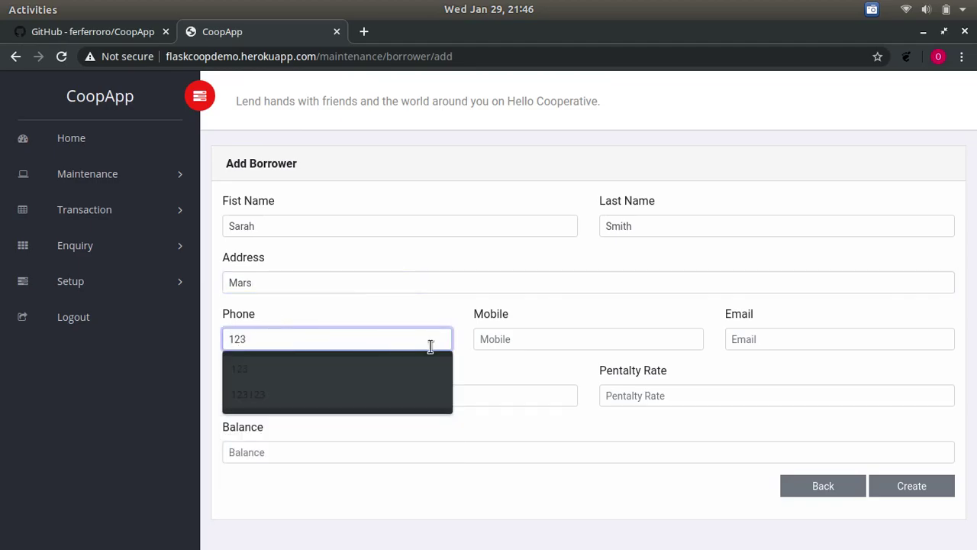
click(549, 340)
text(123)
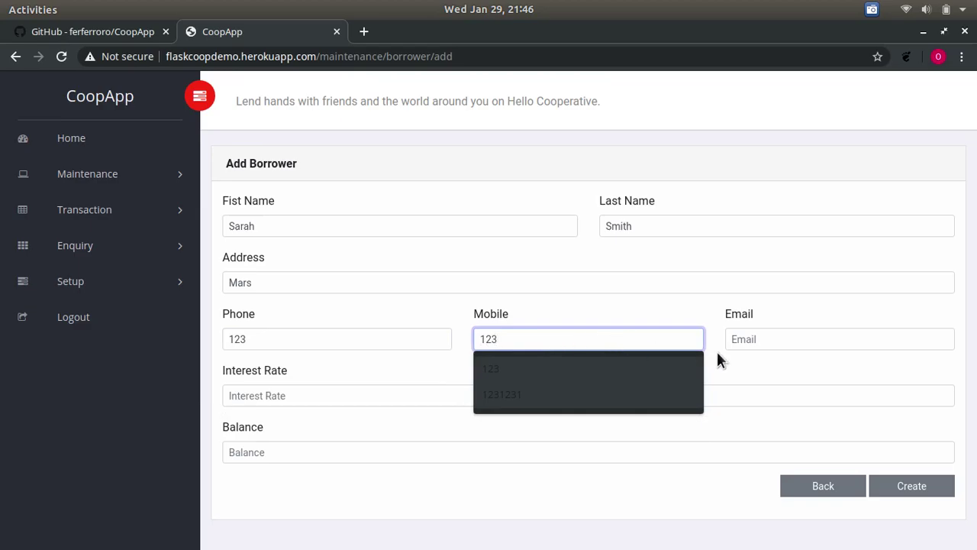
click(748, 340)
text(123)
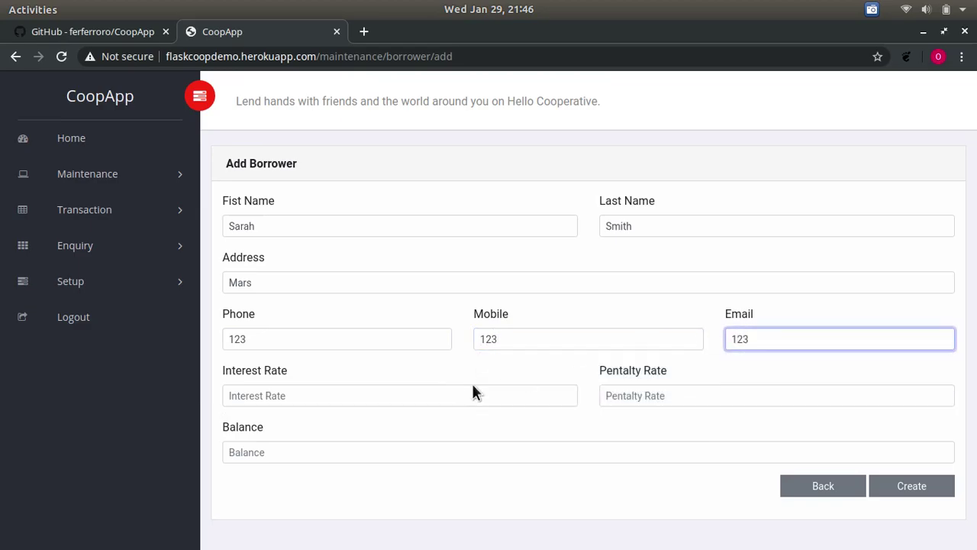
- Set interest rate 1, penalty rate 1 and balance 0, create, and open the record
click(435, 395)
text(1)
click(707, 395)
text(1)
click(395, 456)
text(0)
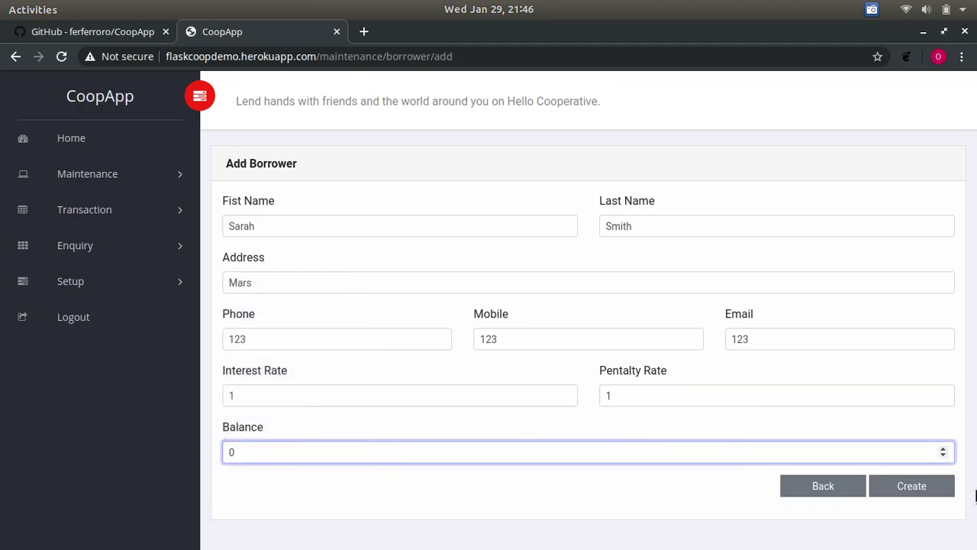
click(916, 495)
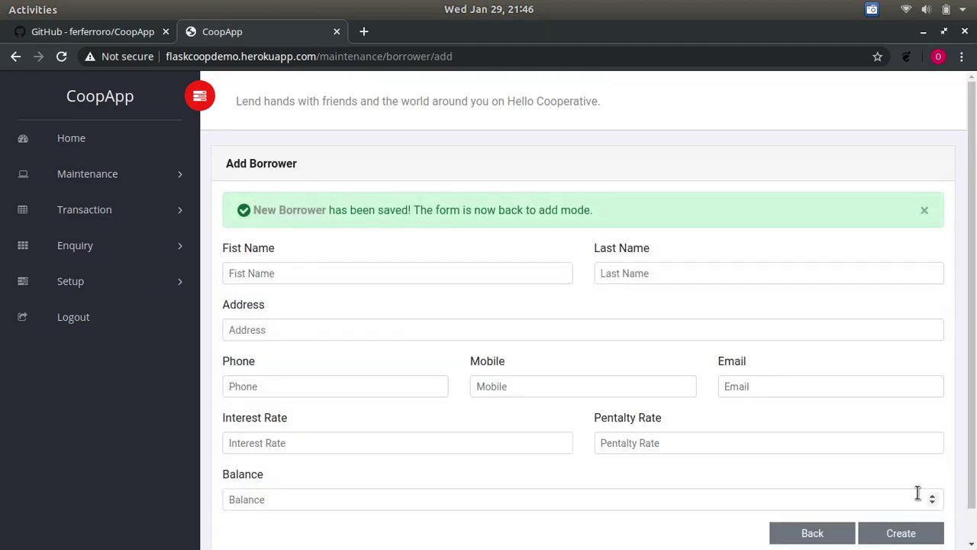
click(303, 214)
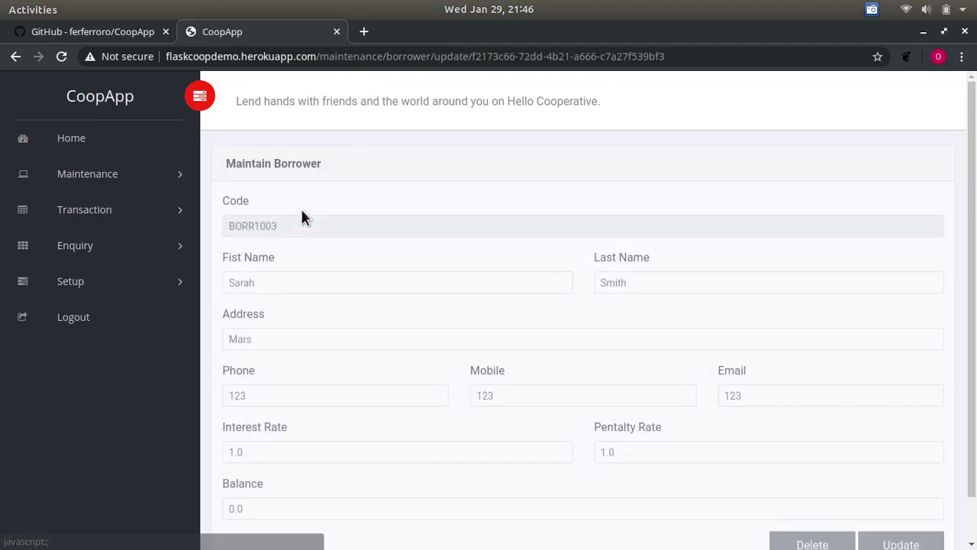
- Start a new loan for the newly added borrower with loan type Loan
click(105, 217)
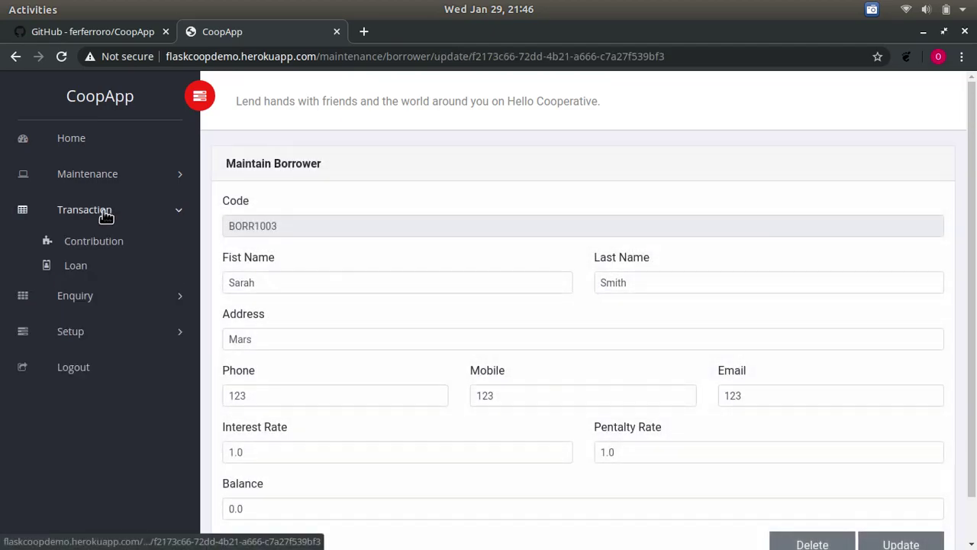
click(82, 264)
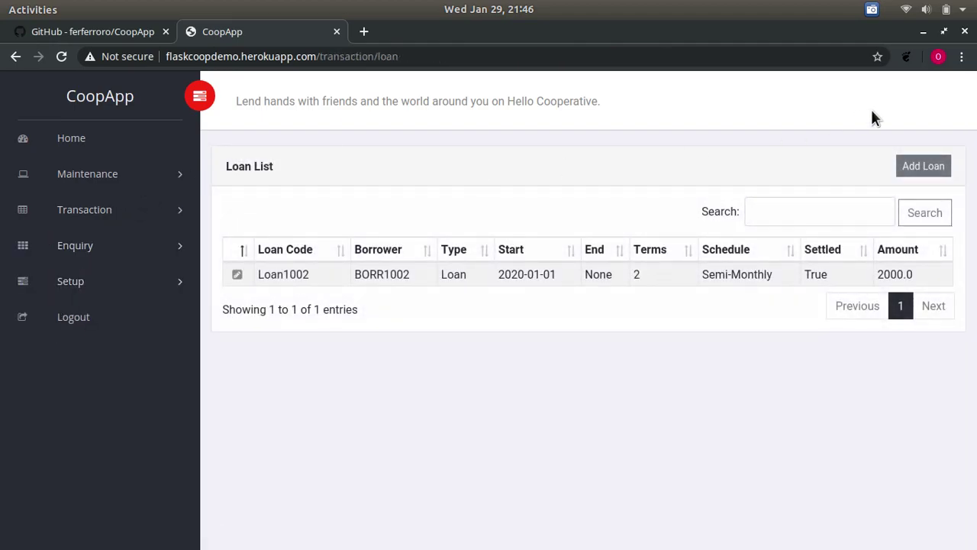
click(925, 173)
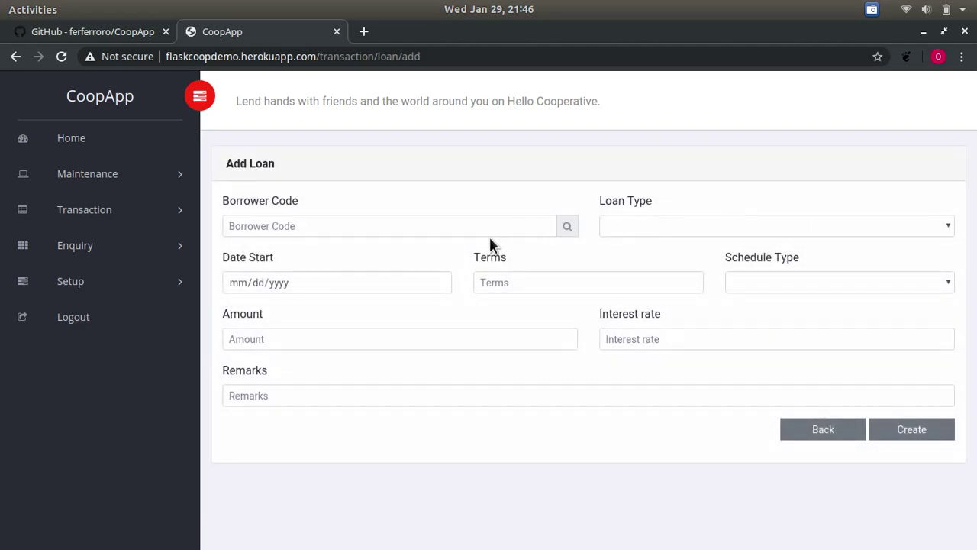
click(569, 228)
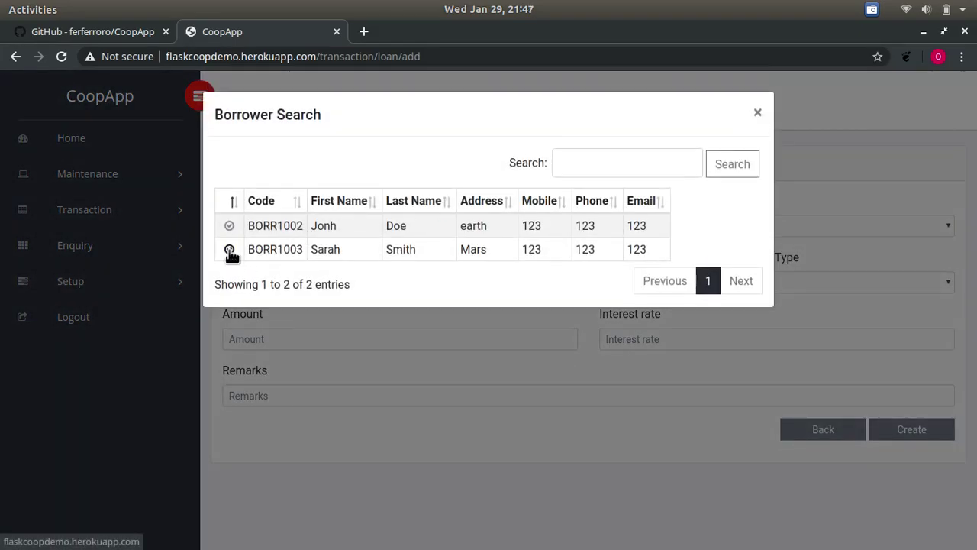
click(229, 250)
click(691, 232)
click(656, 272)
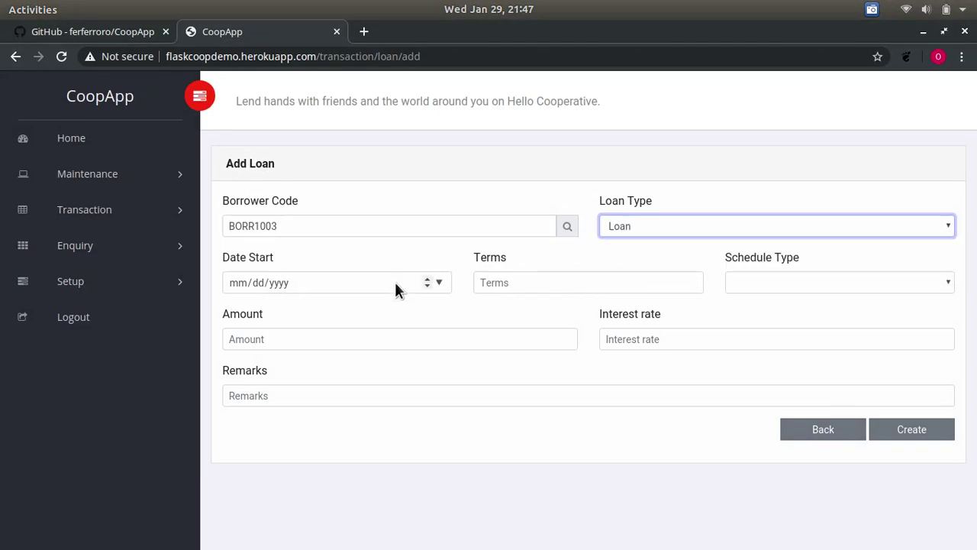
- Set start date 01/01/2020, 2 terms and a Monthly payment schedule
click(395, 287)
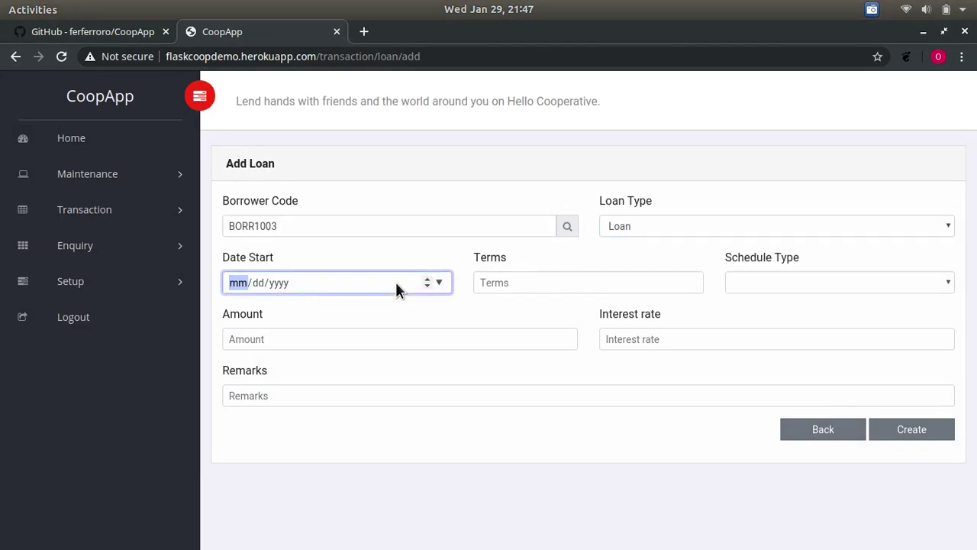
click(440, 283)
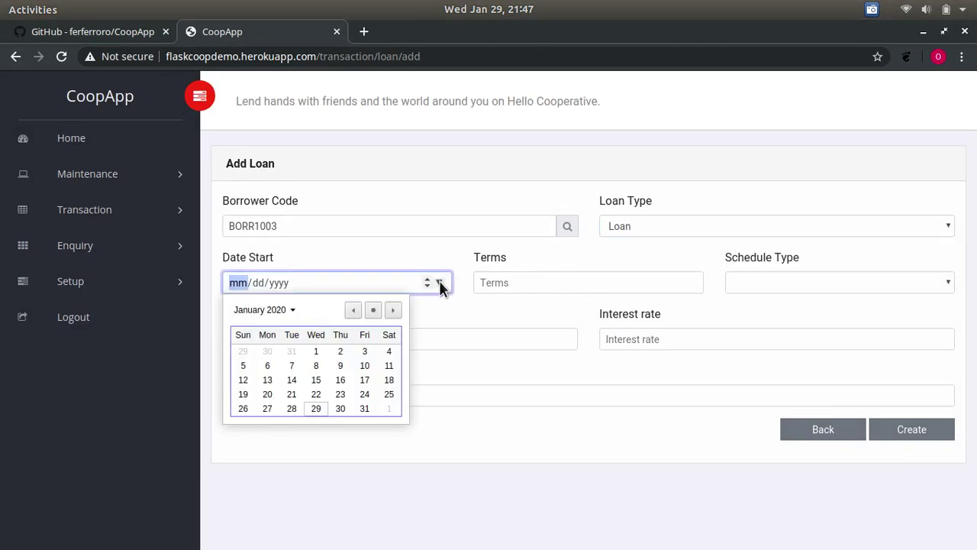
click(313, 351)
click(626, 281)
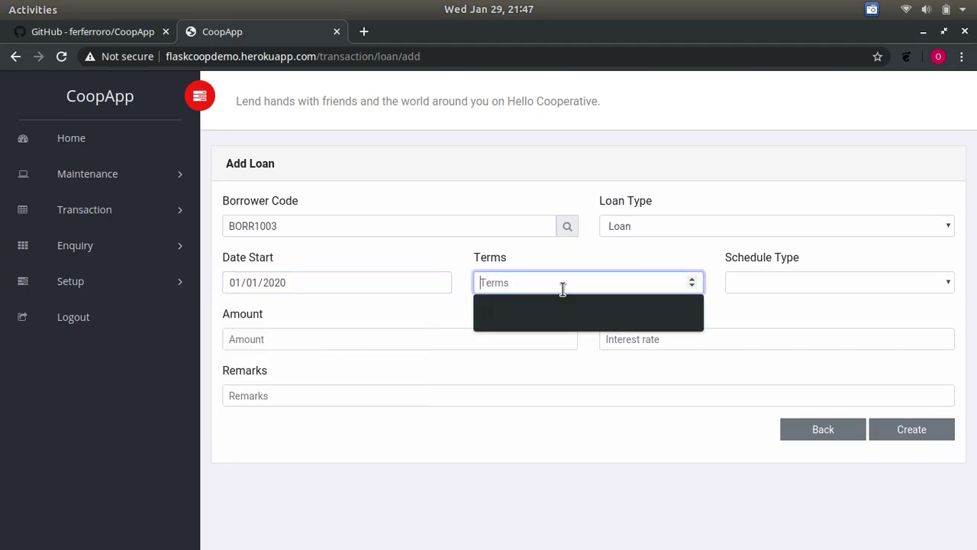
text(2)
click(849, 273)
click(837, 276)
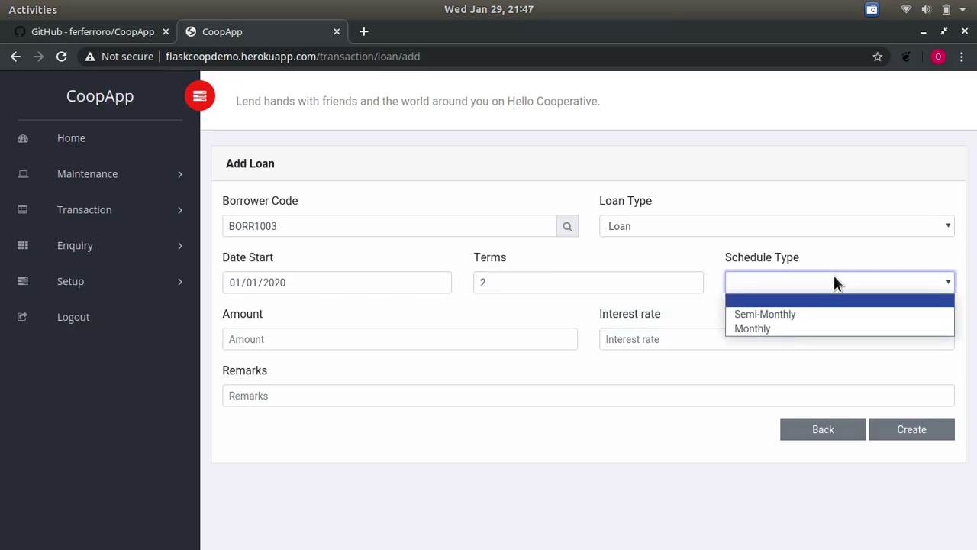
click(771, 327)
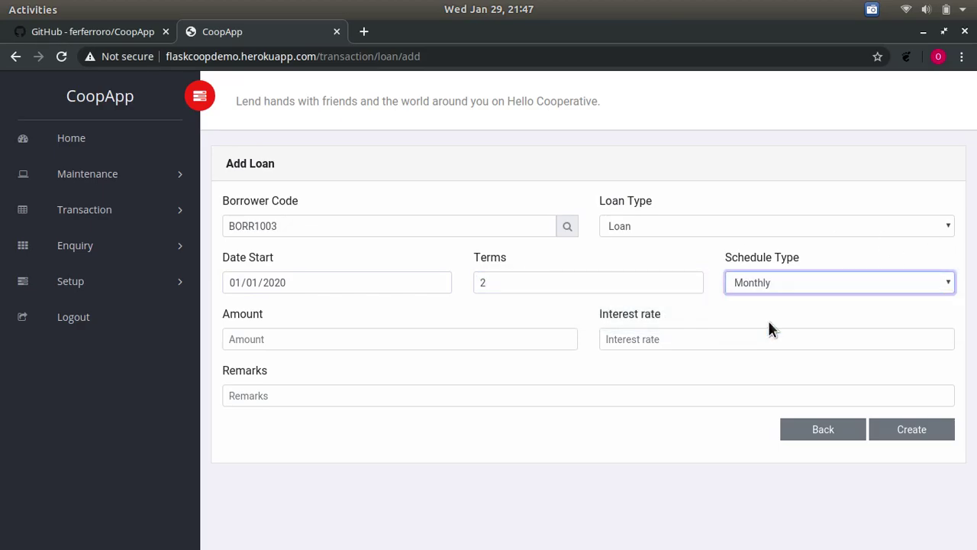
- Enter amount 2000, interest 5 and remarks N/a, then create the loan
click(332, 348)
text(2000)
key(Tab)
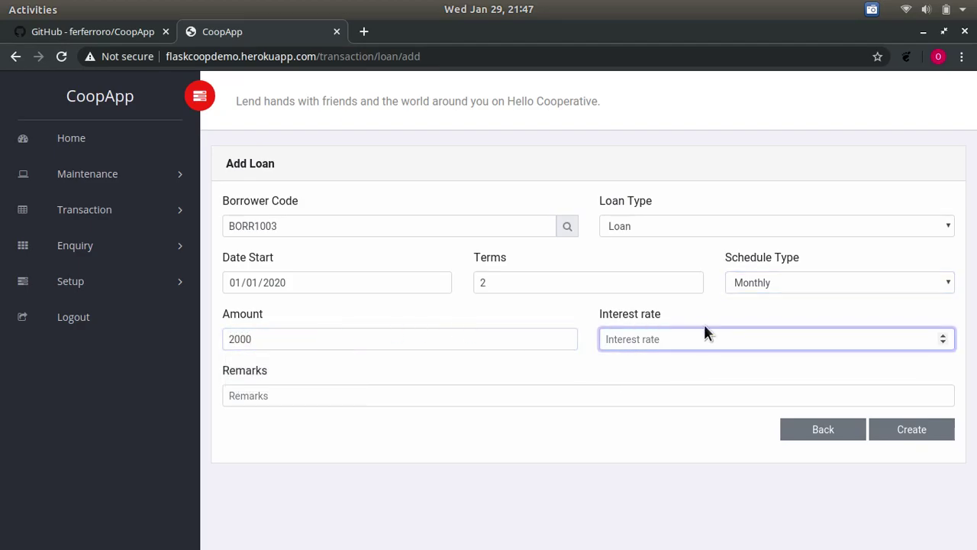
text(5)
click(355, 404)
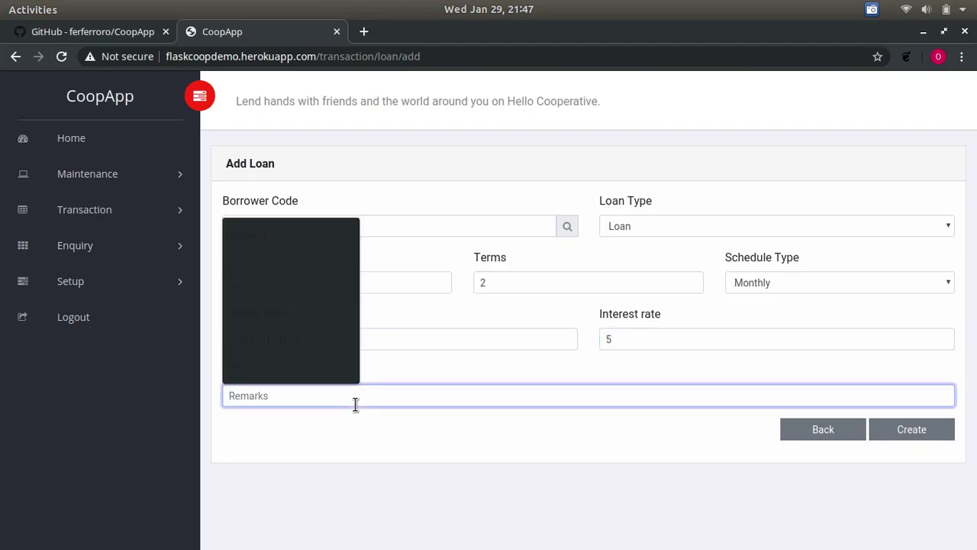
text(N/a)
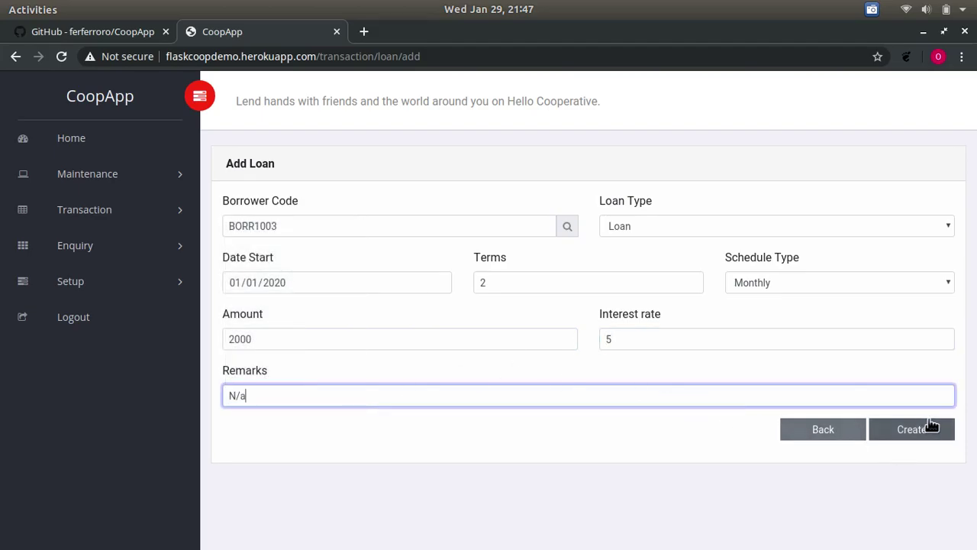
click(929, 429)
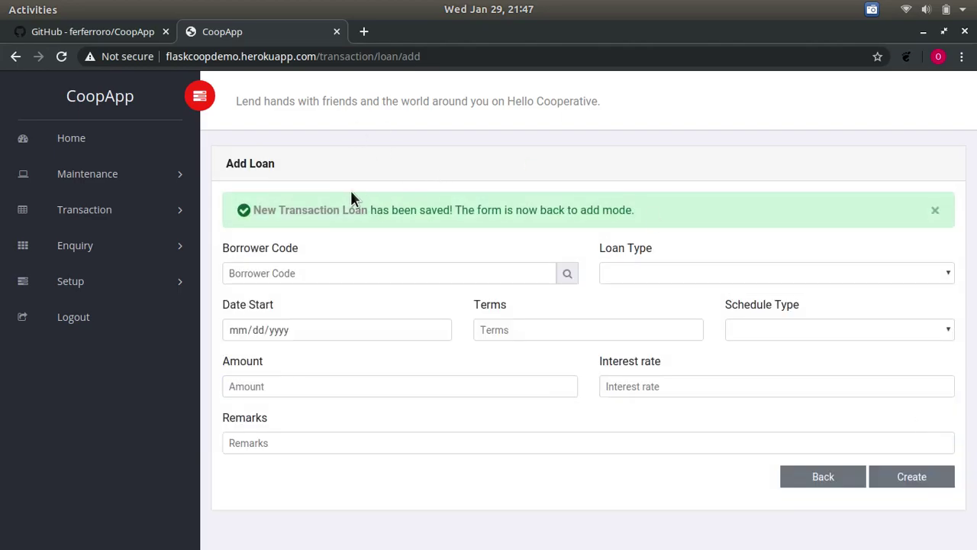
- Open the newly saved loan's record and update it with 4 terms
click(315, 211)
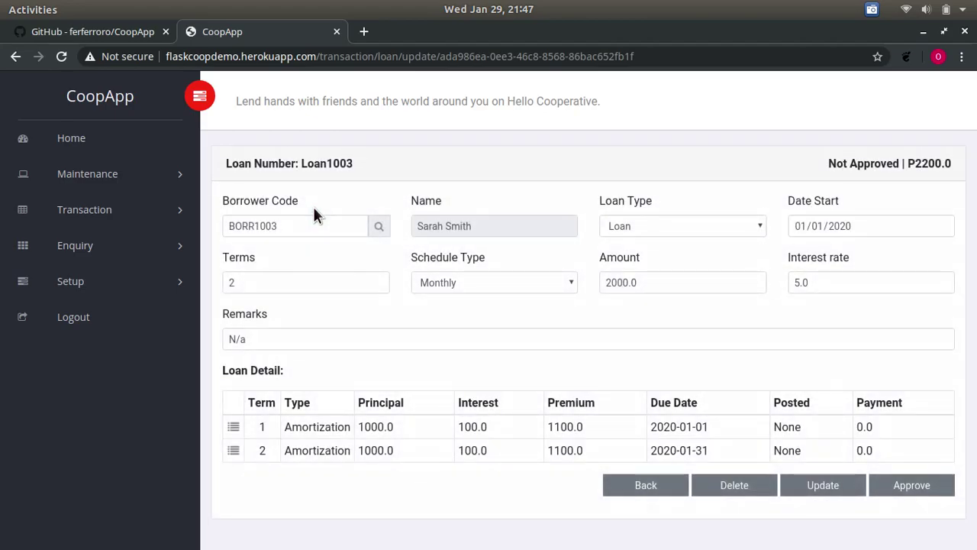
click(231, 280)
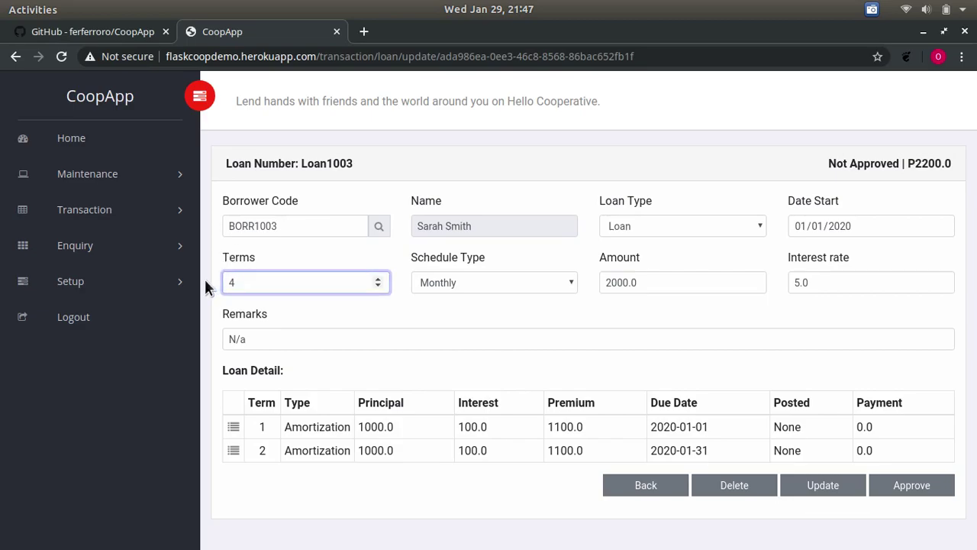
click(823, 487)
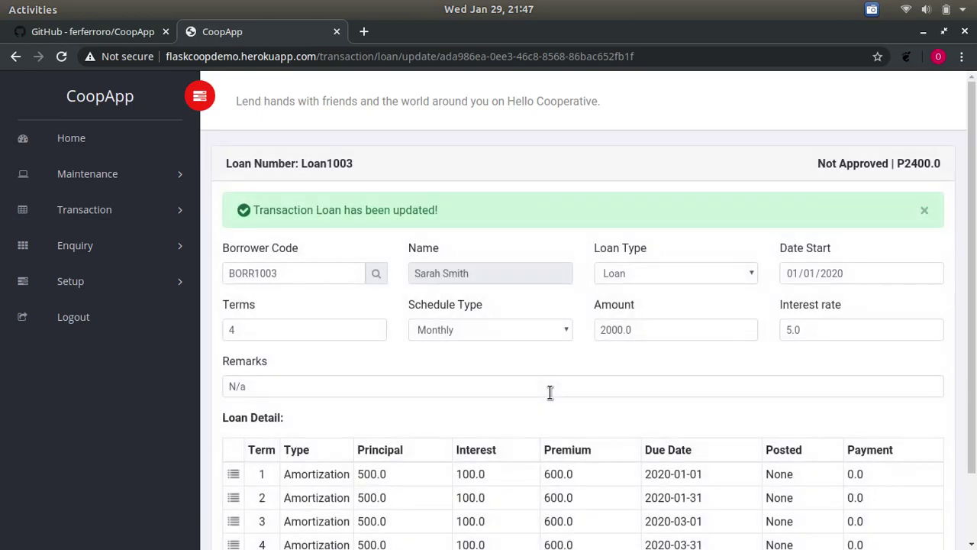
- Change the loan back to 2 terms and update it, giving two 1100.0 installments
scroll(549, 391, down, 2)
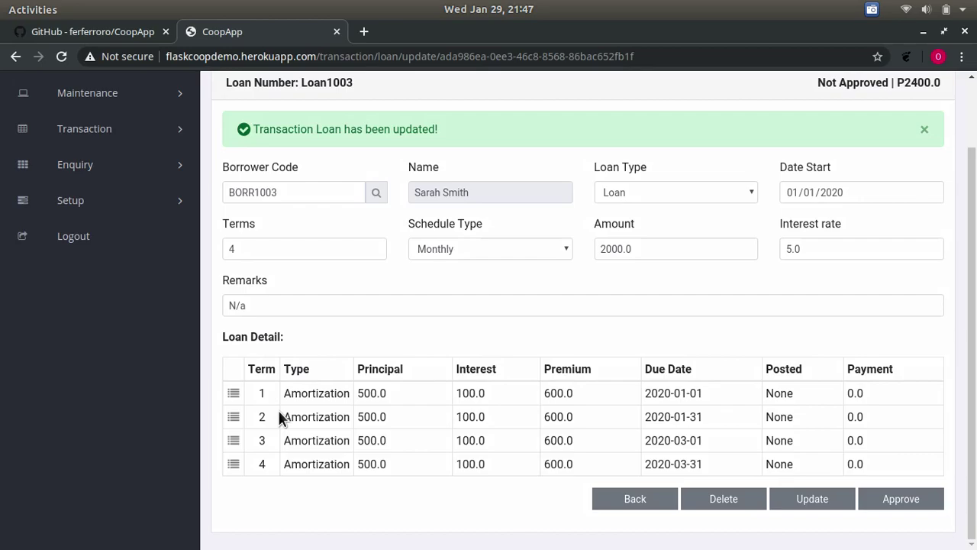
click(234, 251)
text(2)
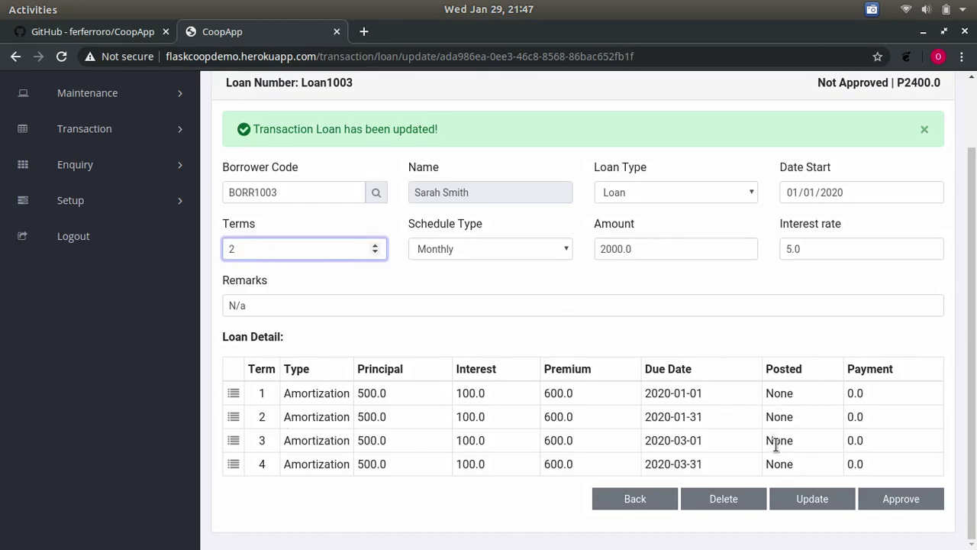
click(811, 497)
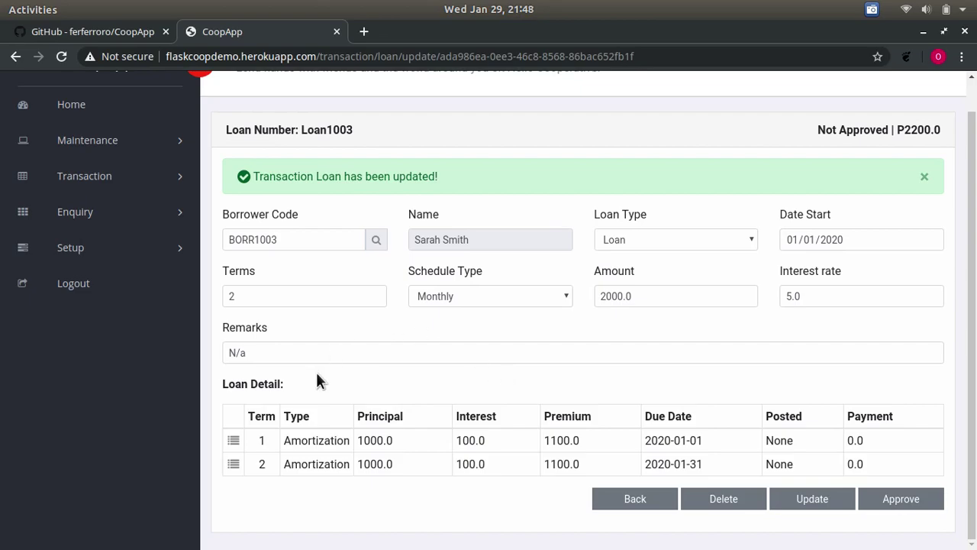
- Approve the loan and pay term 1 with an amount of 1100.0
click(912, 498)
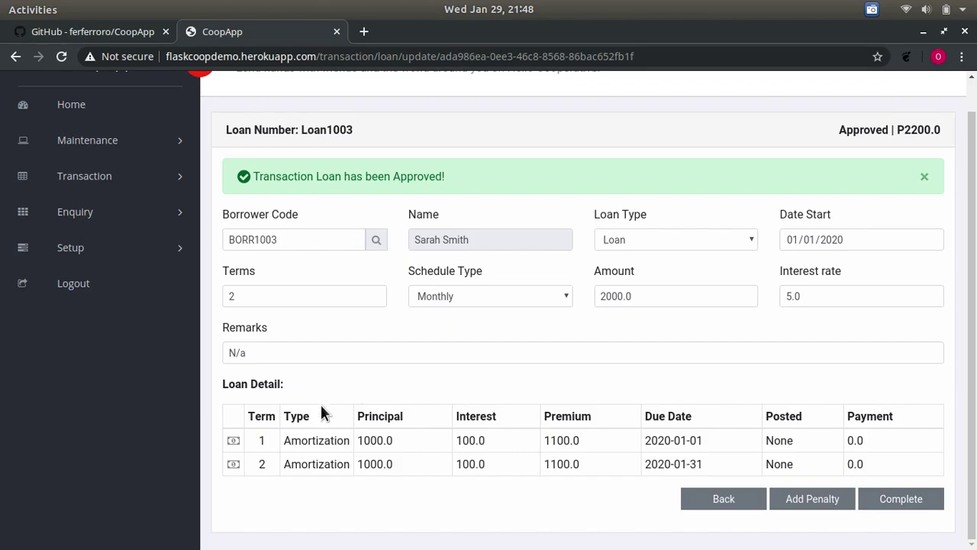
click(222, 440)
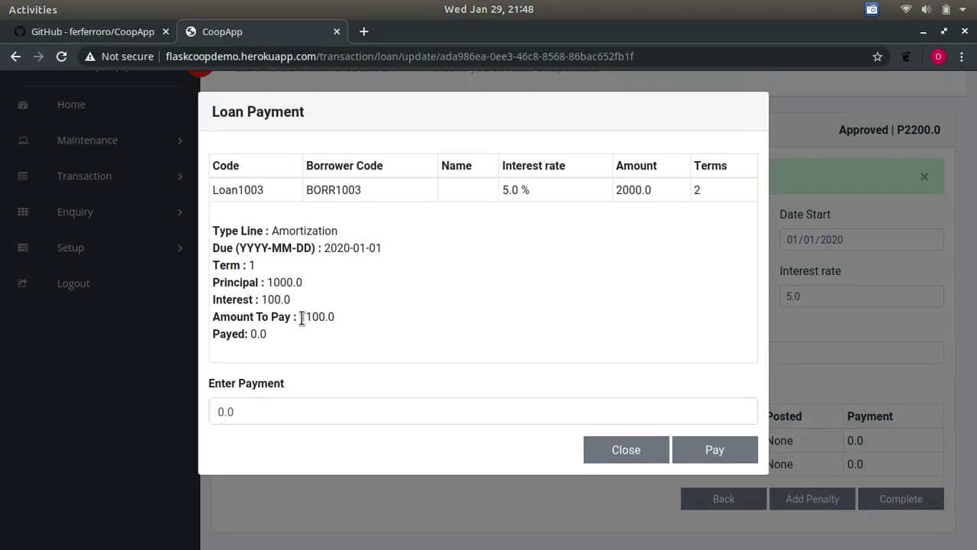
double_click(302, 319)
key(ctrl+c)
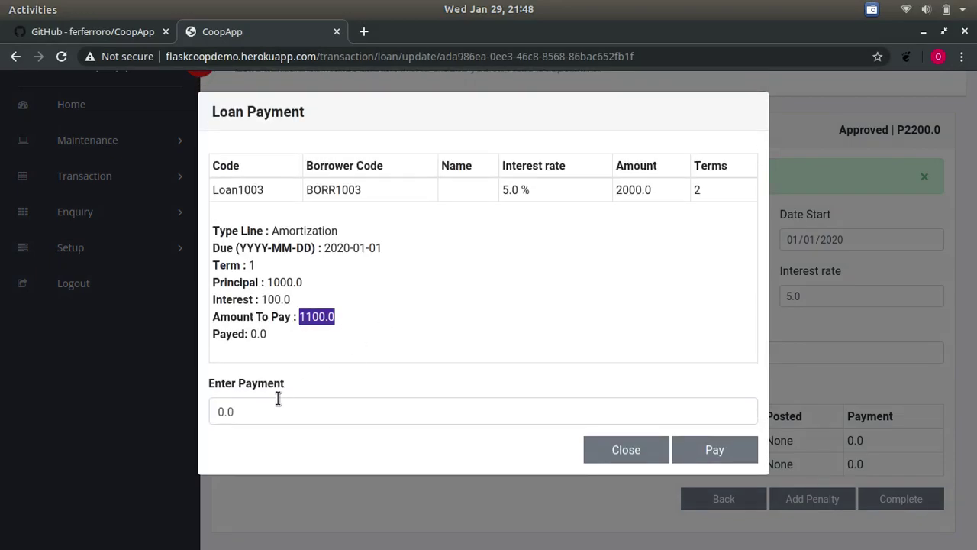
click(268, 409)
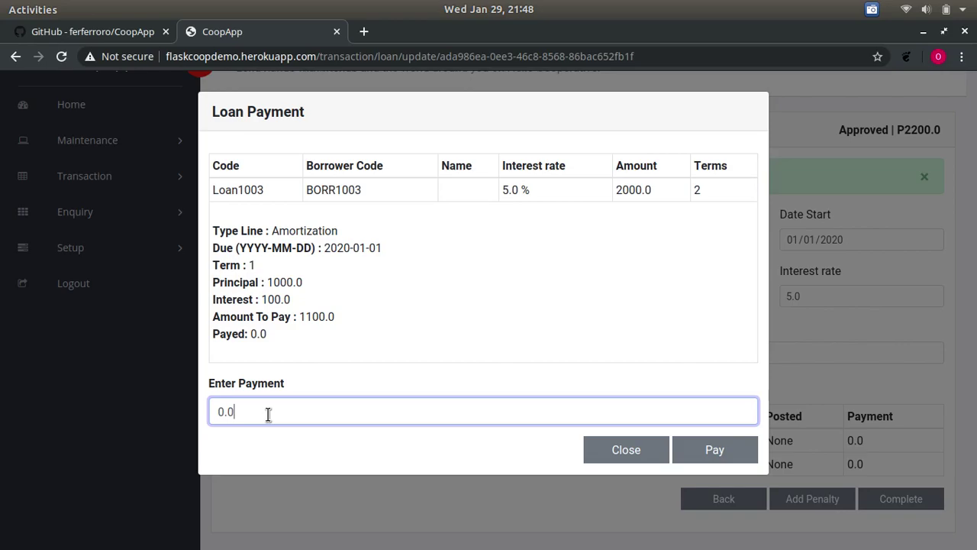
drag(268, 415, 215, 414)
key(ctrl+v)
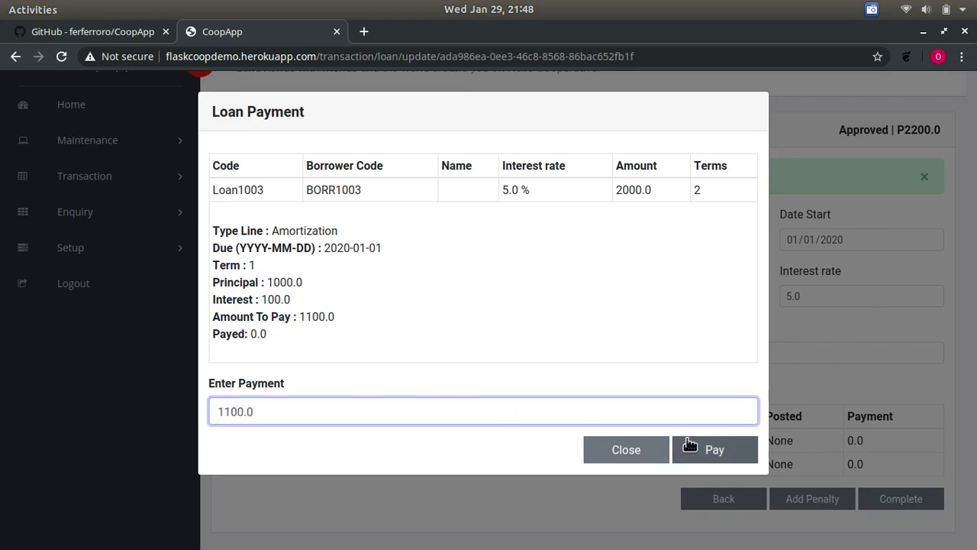
click(695, 446)
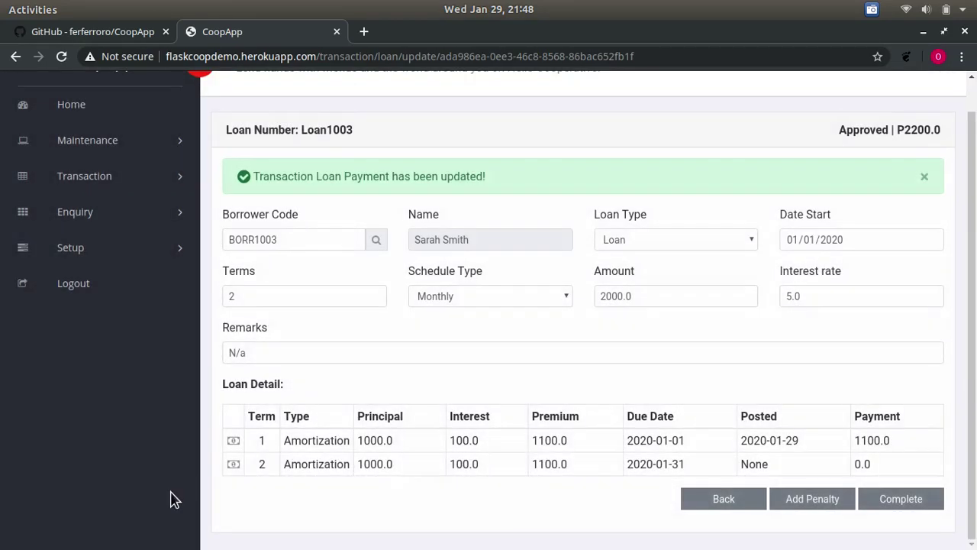
- Pay term 2 of the loan with an amount of 1100.0
click(233, 465)
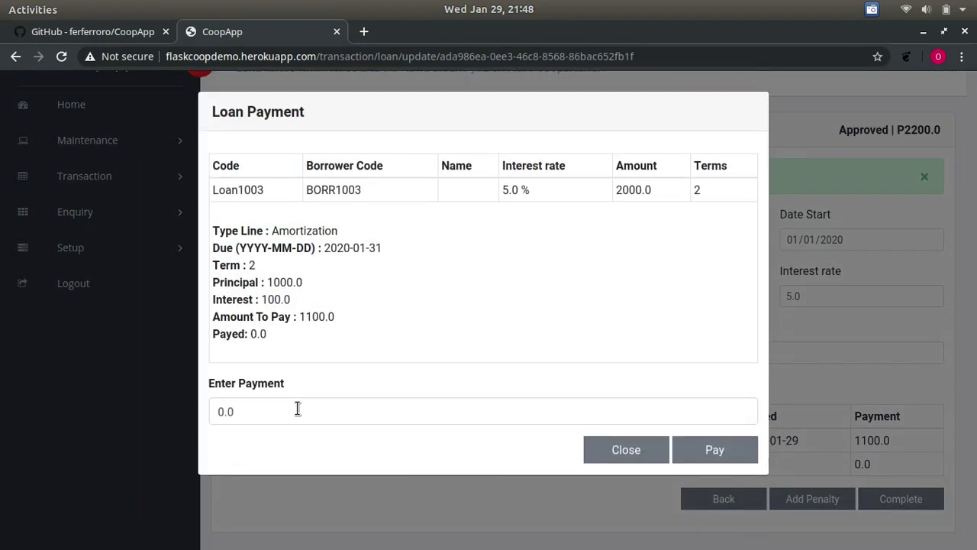
drag(297, 410, 201, 411)
text(1100.0)
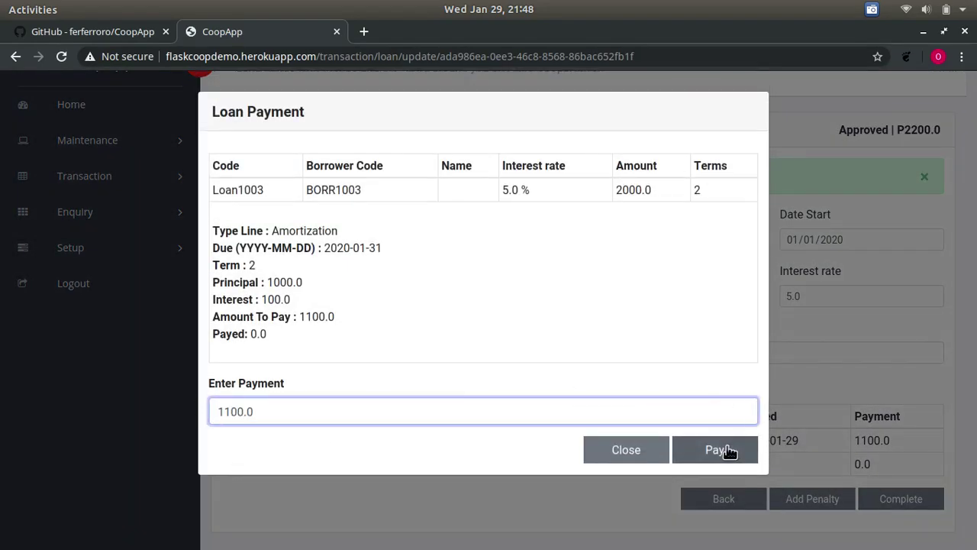
click(729, 451)
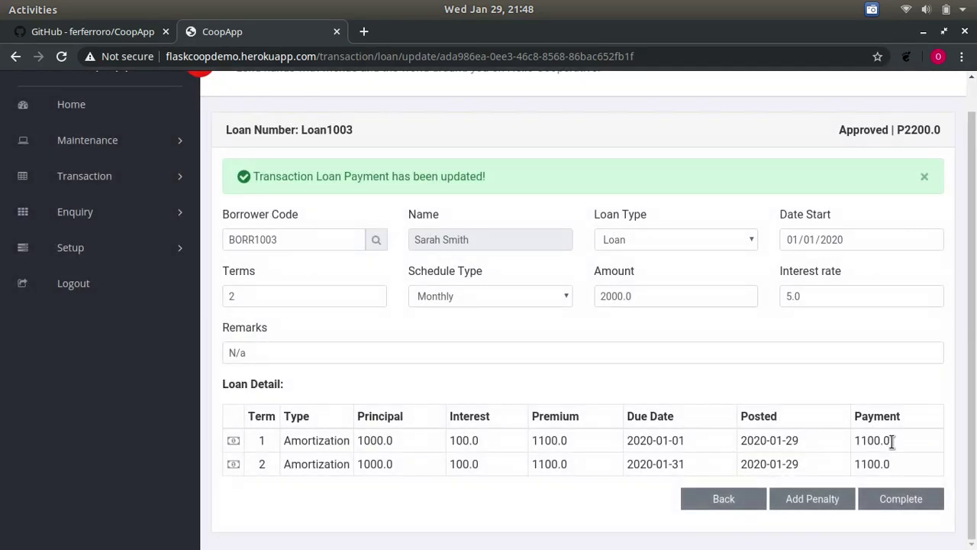
- Complete the fully paid loan so Loan1003 becomes Settled
click(901, 498)
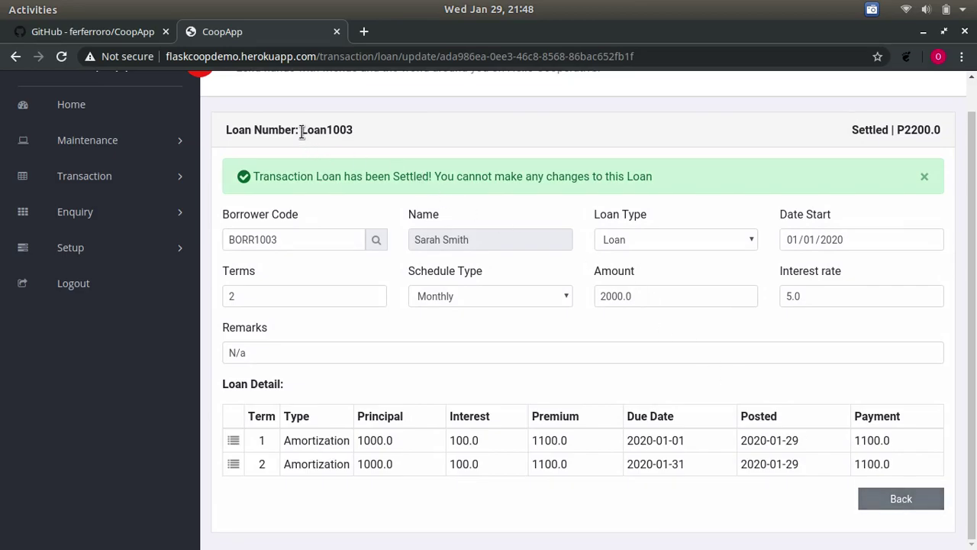
drag(302, 130, 407, 148)
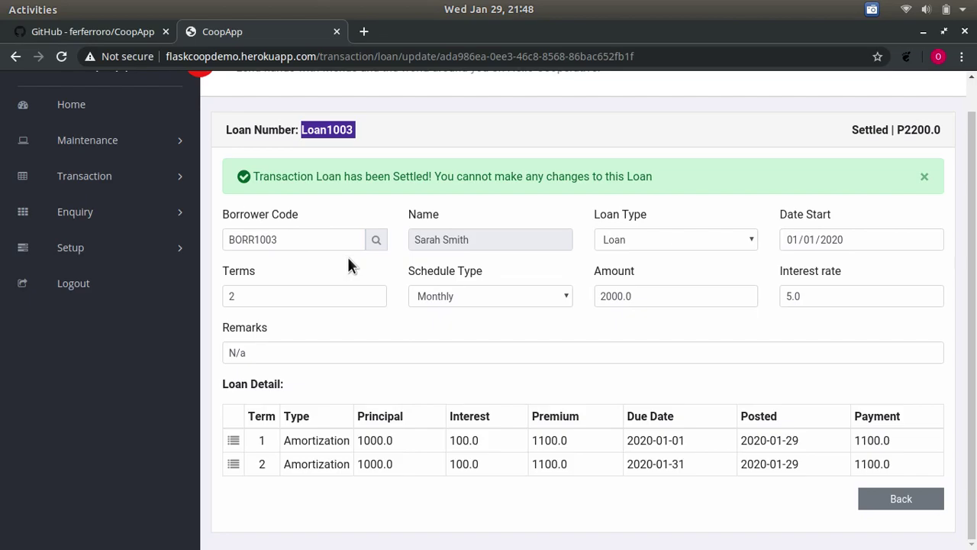
click(111, 246)
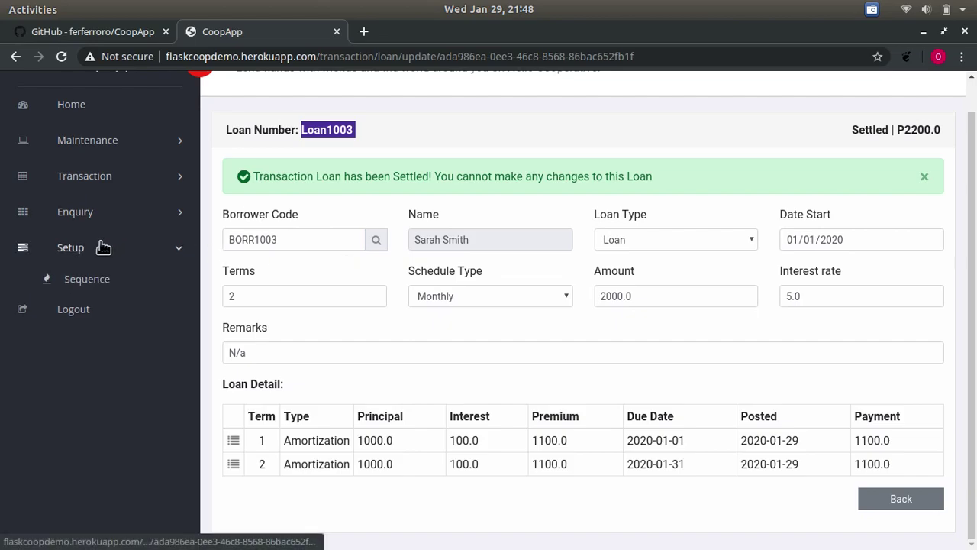
- View the Sequence List, showing Borrower and Loan at 1004 and Member at 1003
click(107, 281)
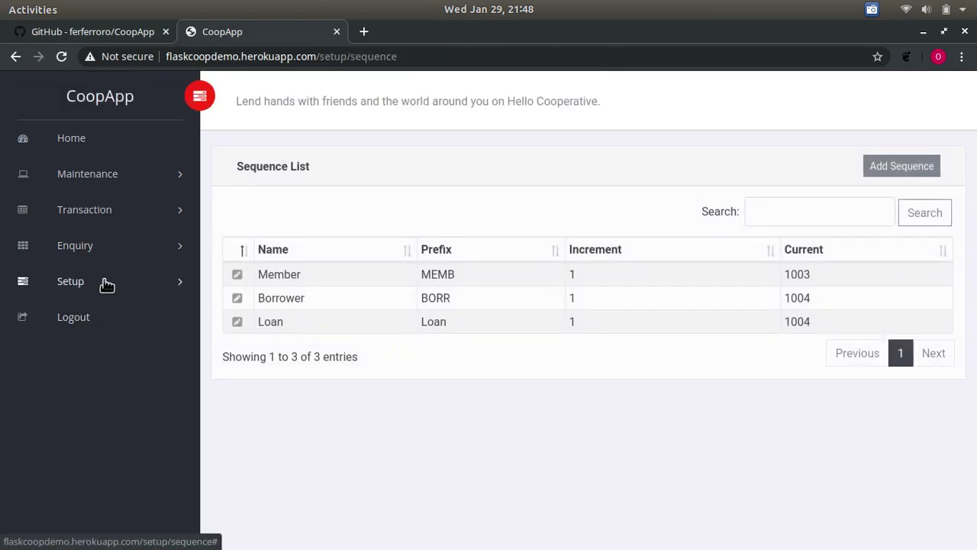
double_click(296, 300)
double_click(277, 323)
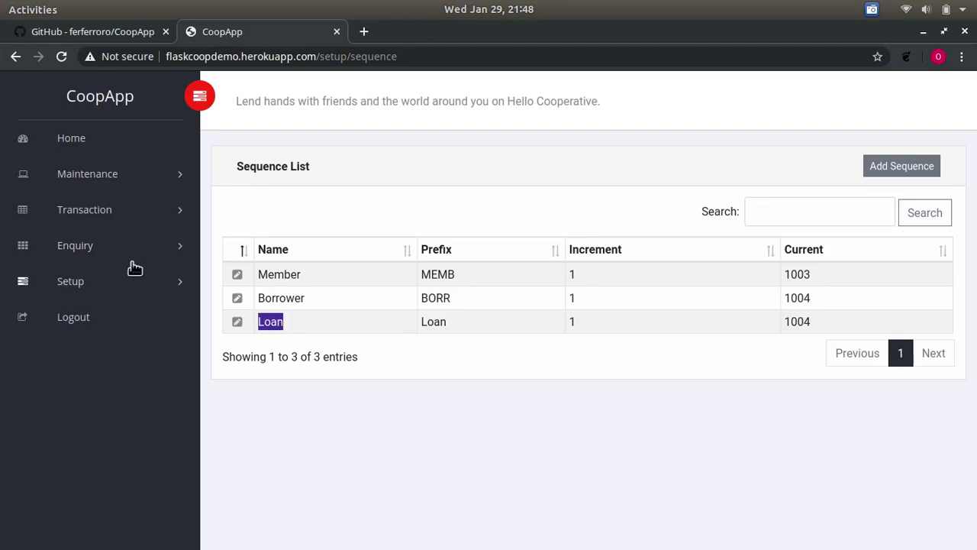
click(86, 256)
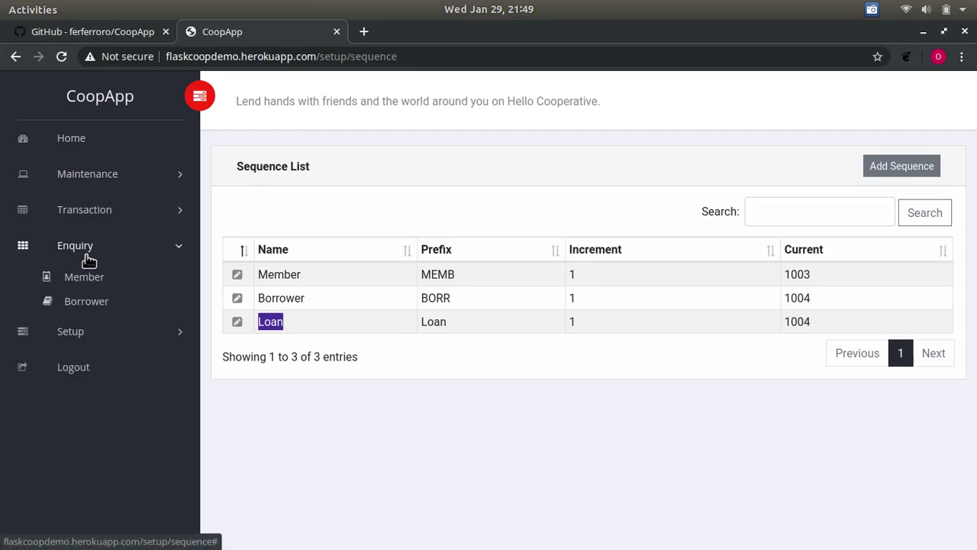
- Open Loan1003's detail from the second borrower in Borrower Enquiry, showing both terms paid
click(90, 302)
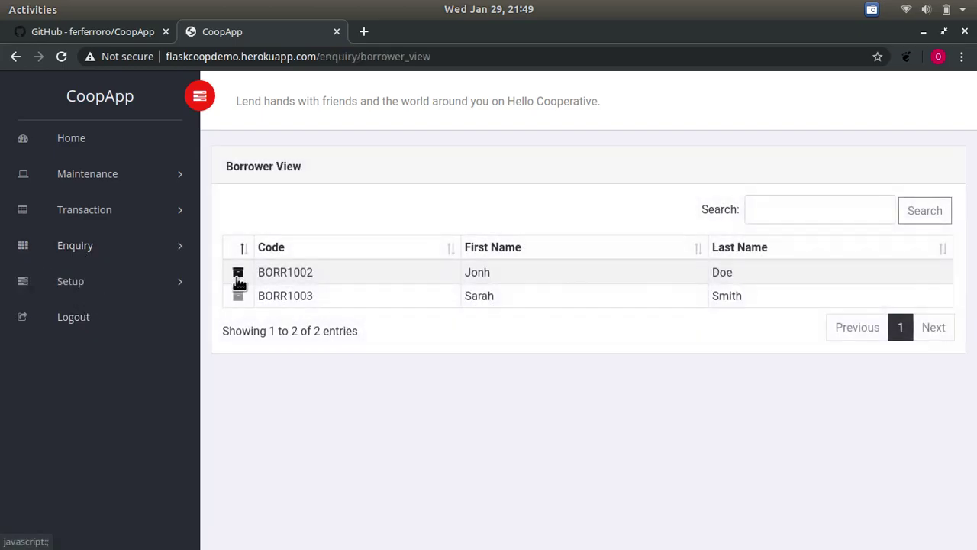
click(240, 296)
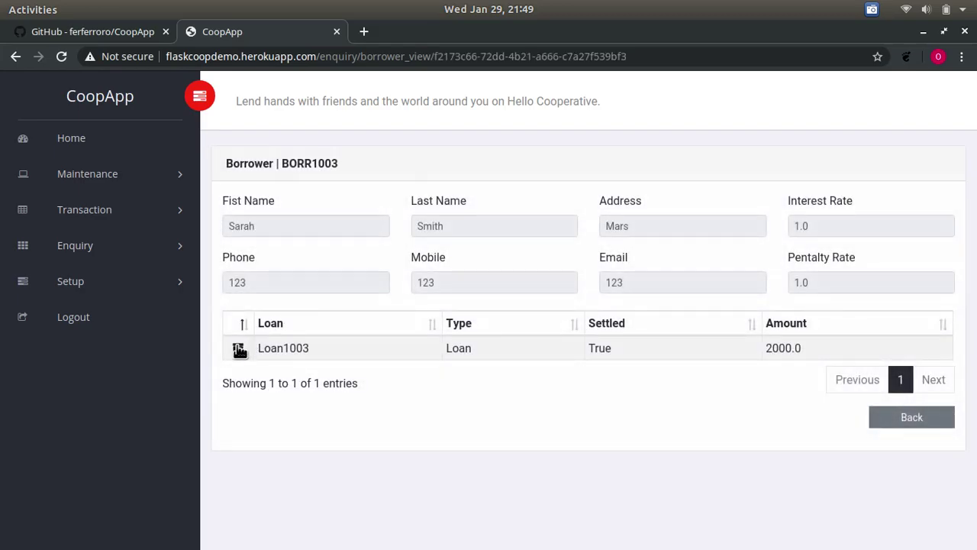
click(239, 348)
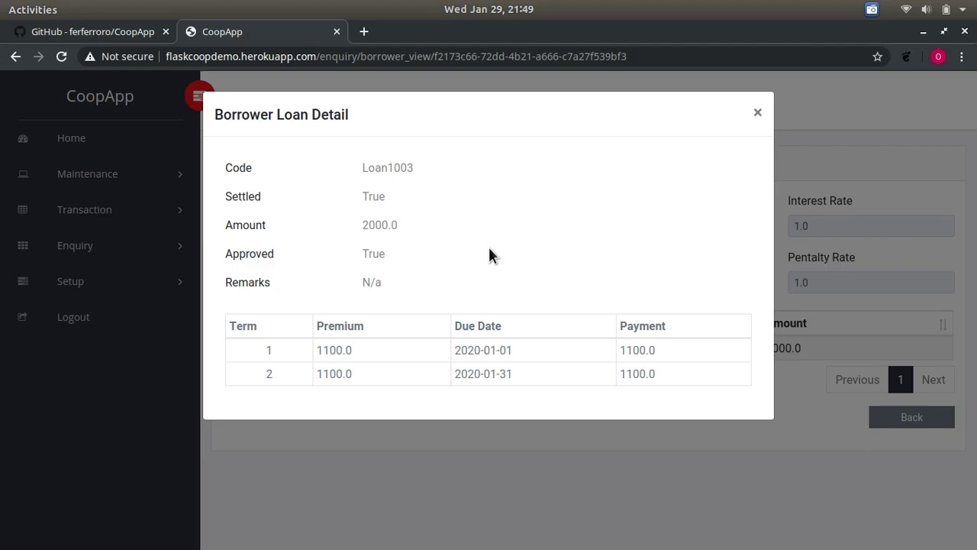
- Scroll the CoopApp GitHub README down to its License section stating the MIT License
click(135, 33)
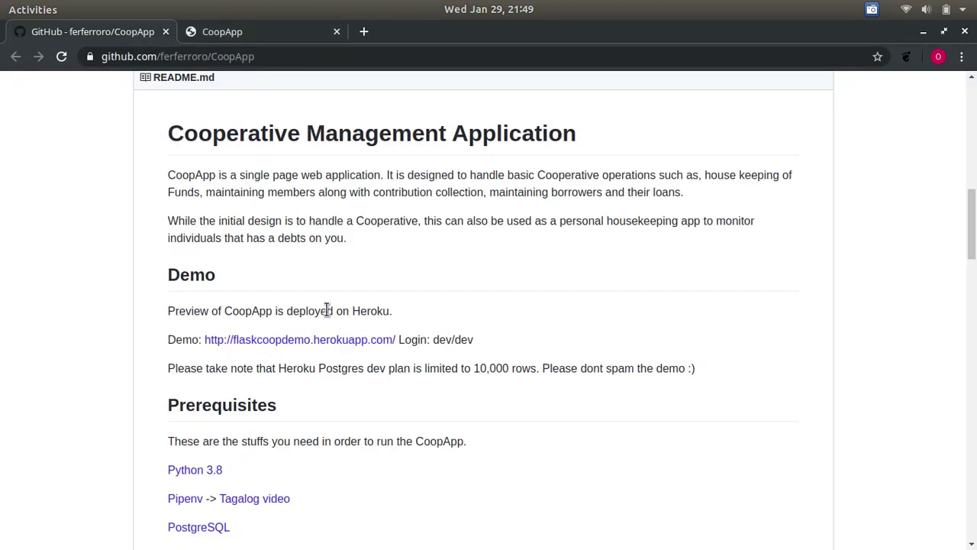
scroll(327, 310, down, 4)
scroll(326, 310, down, 10)
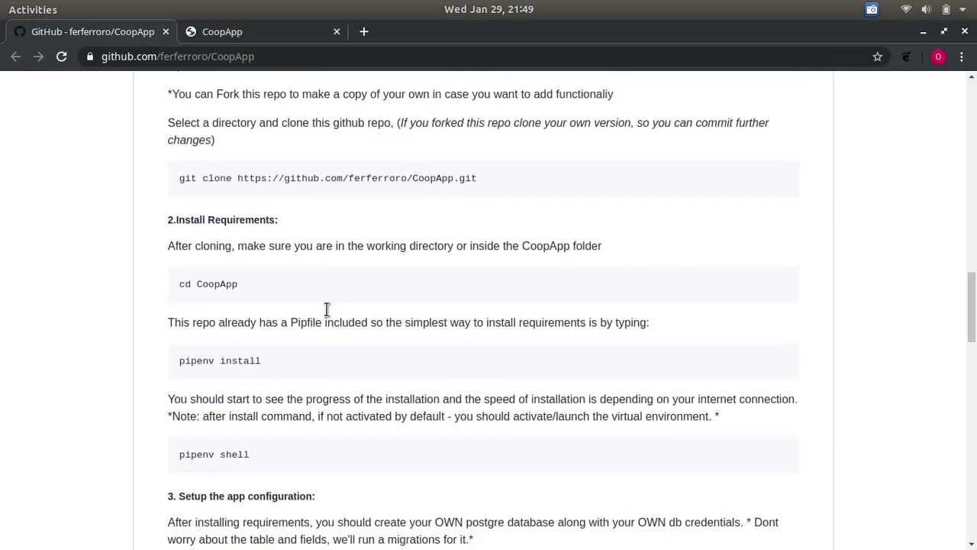
scroll(326, 309, down, 12)
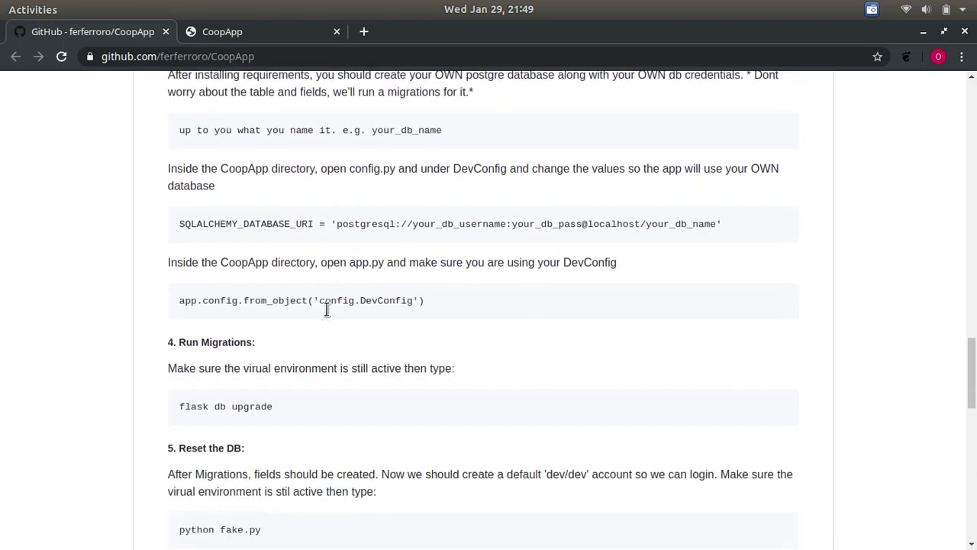
scroll(326, 309, down, 12)
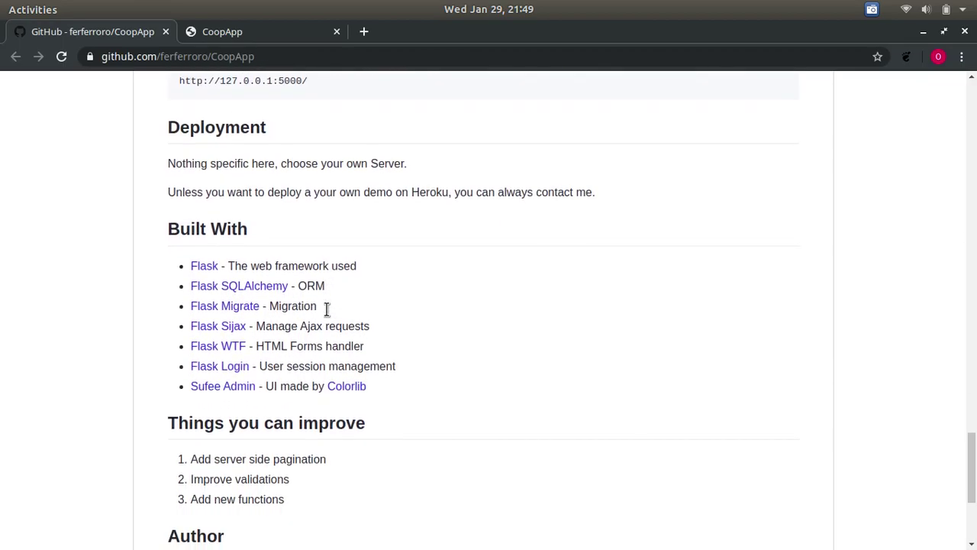
scroll(327, 310, down, 2)
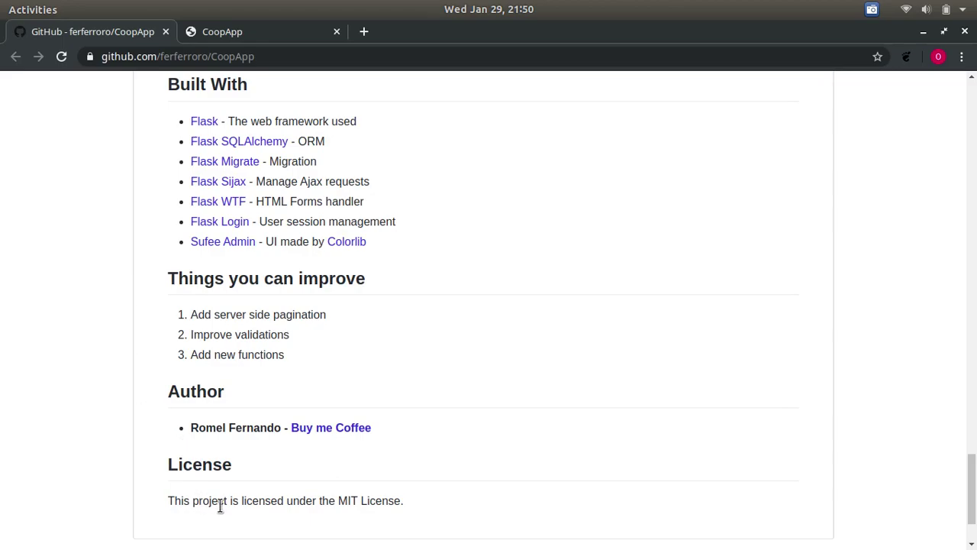
drag(334, 502, 412, 510)
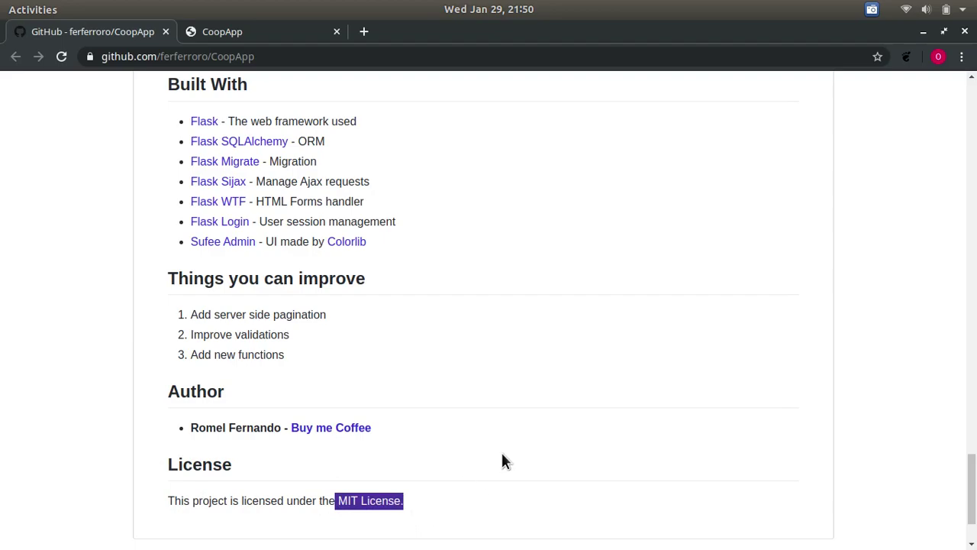
click(872, 10)
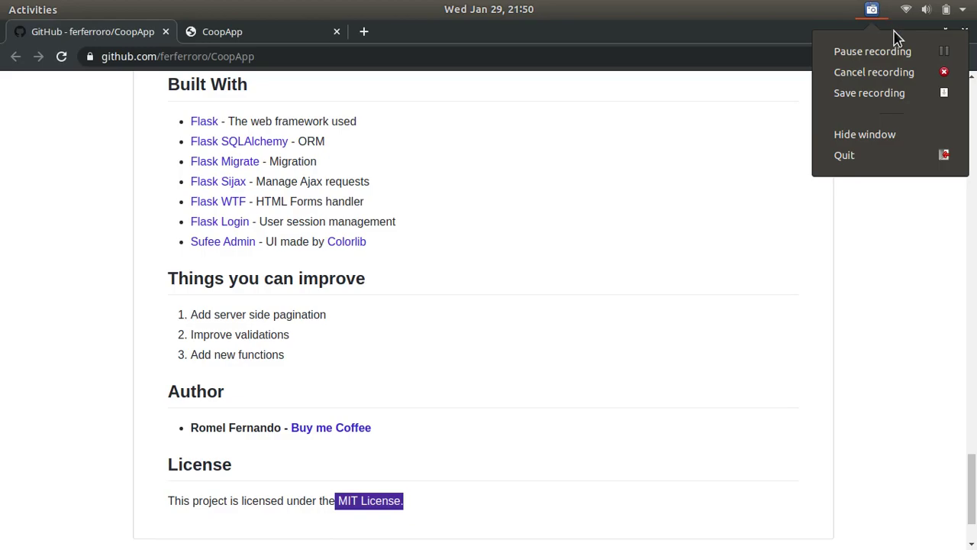